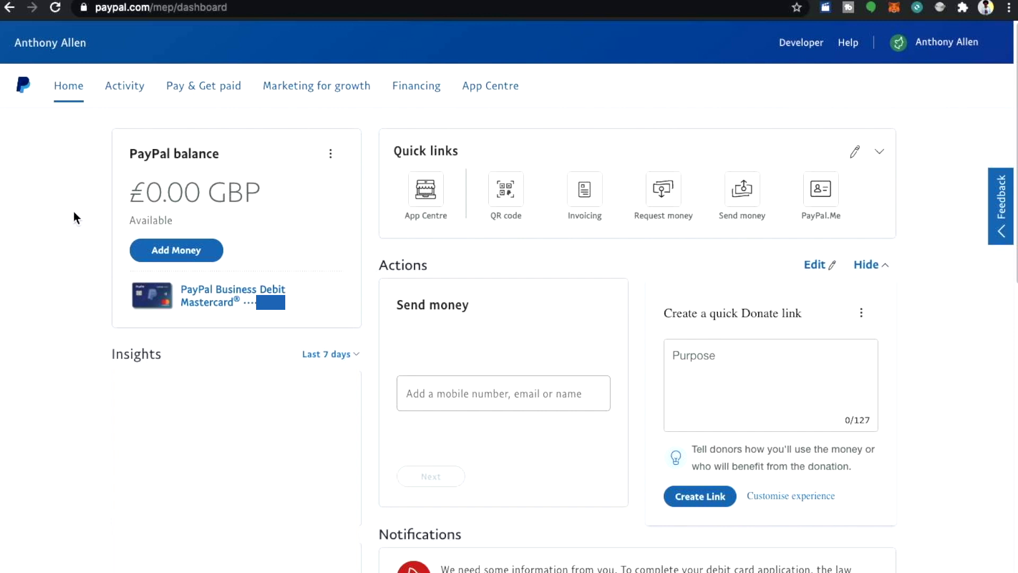
- Go to PayPal's Make a PayPal button page through Pay & Get paid > PayPal buttons
left_click(218, 93)
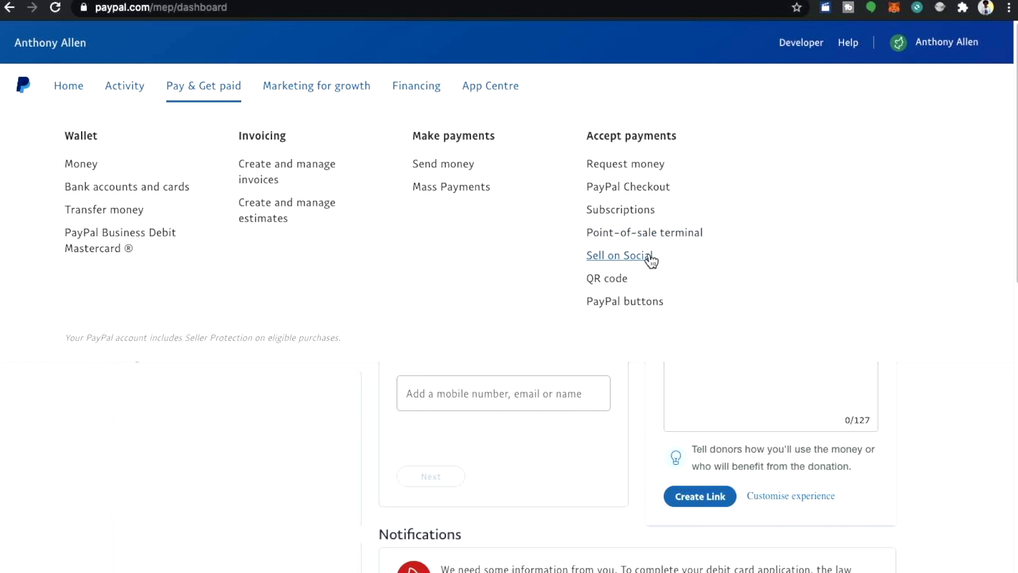
left_click(637, 312)
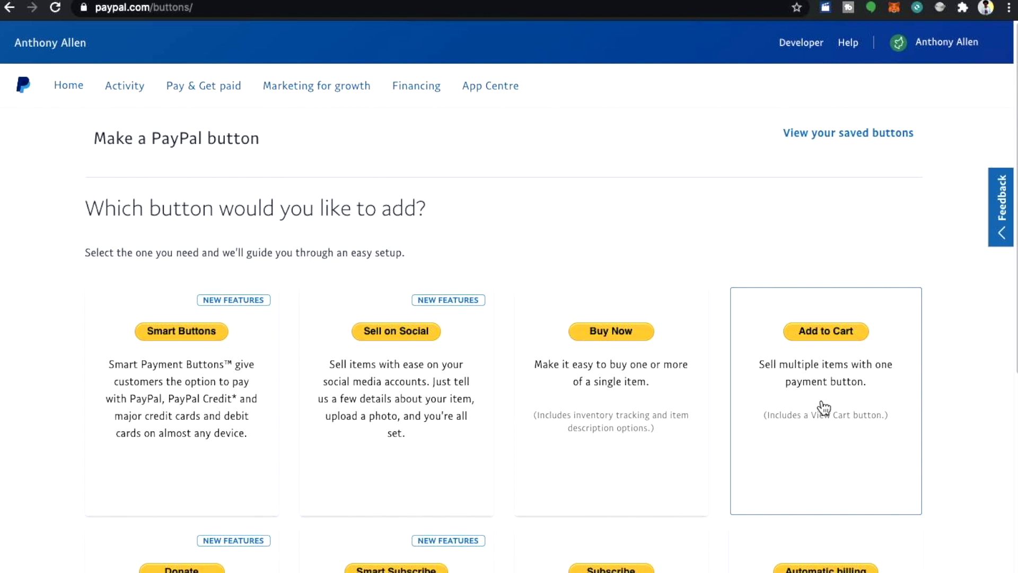
- Scroll down the buttons page to see the Donate, Subscribe and Automatic billing button types
scroll(824, 407, "down", 5)
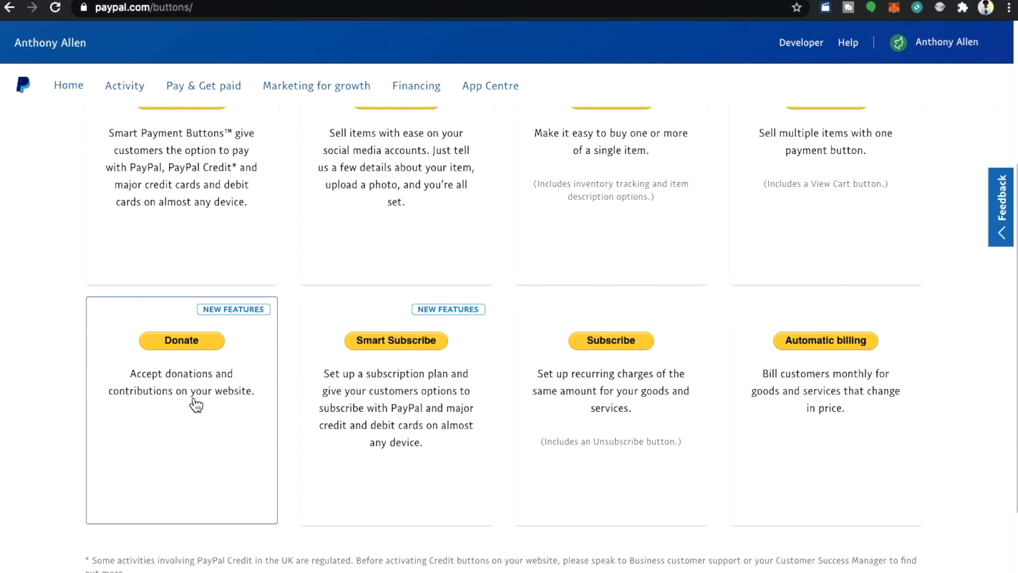
- Start a Donate button and turn off the accepted card logos under it
left_click(187, 352)
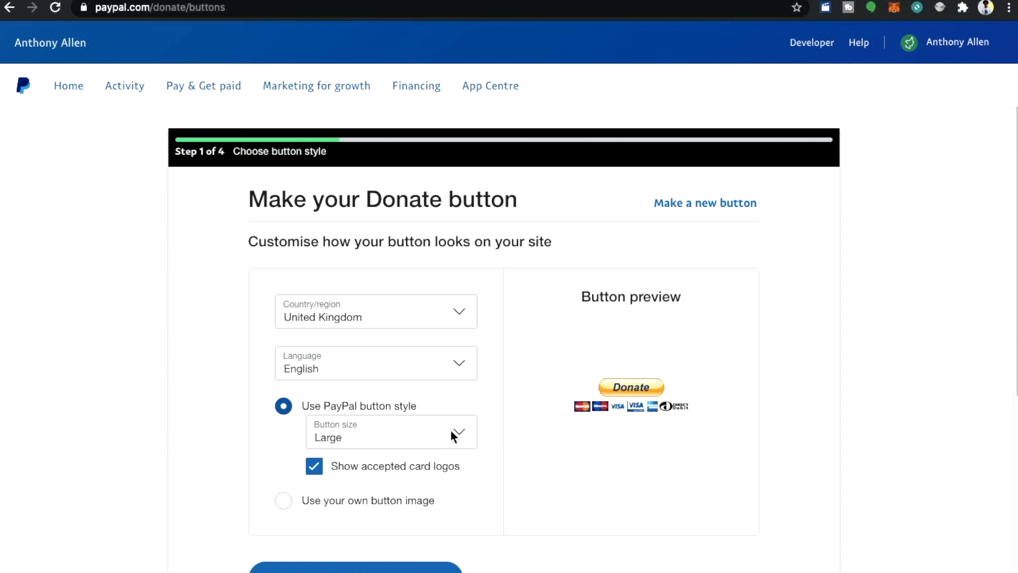
left_click(314, 467)
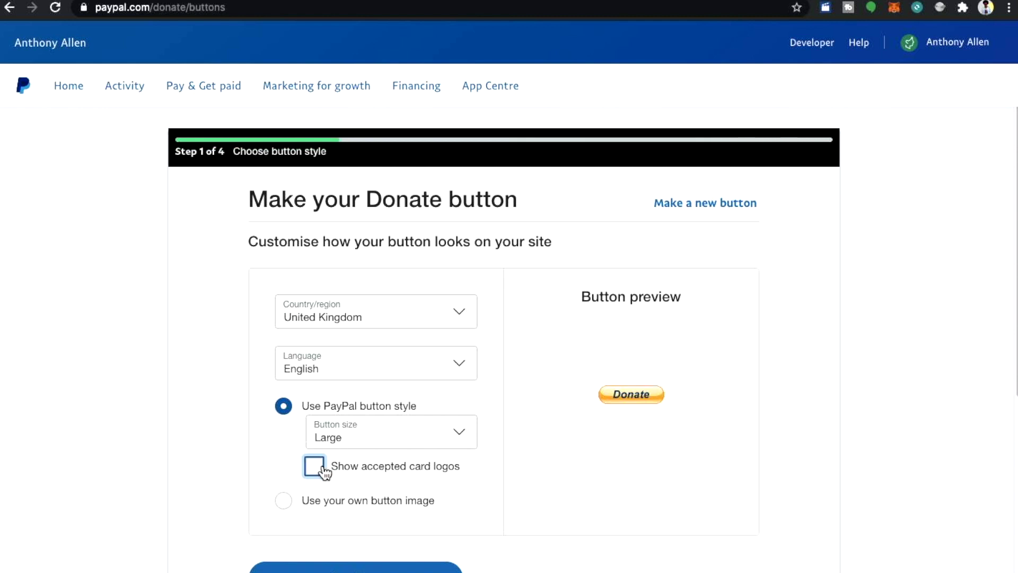
- Save the Large Donate button preview image to the Desktop as a GIF file
right_click(640, 399)
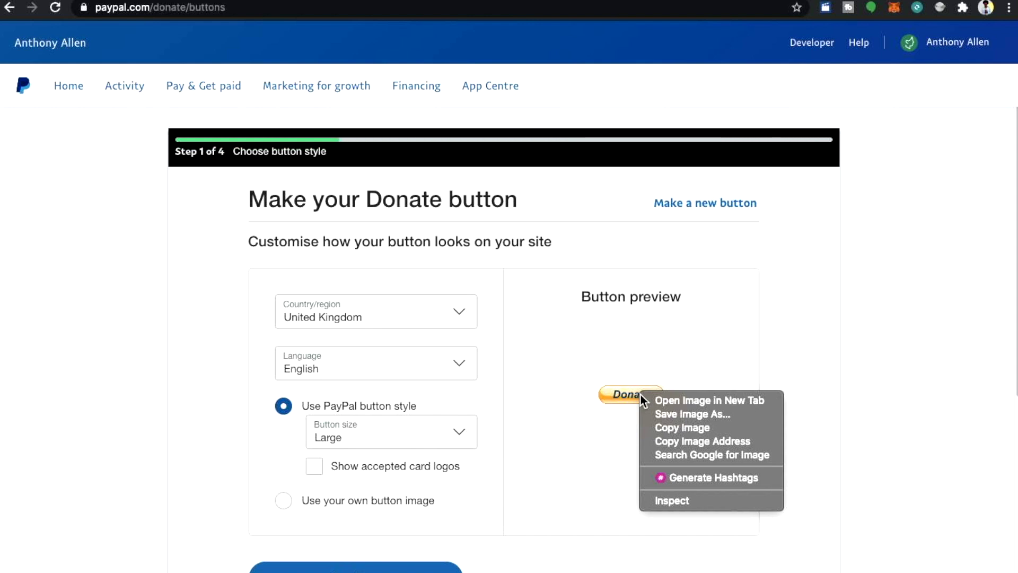
left_click(676, 417)
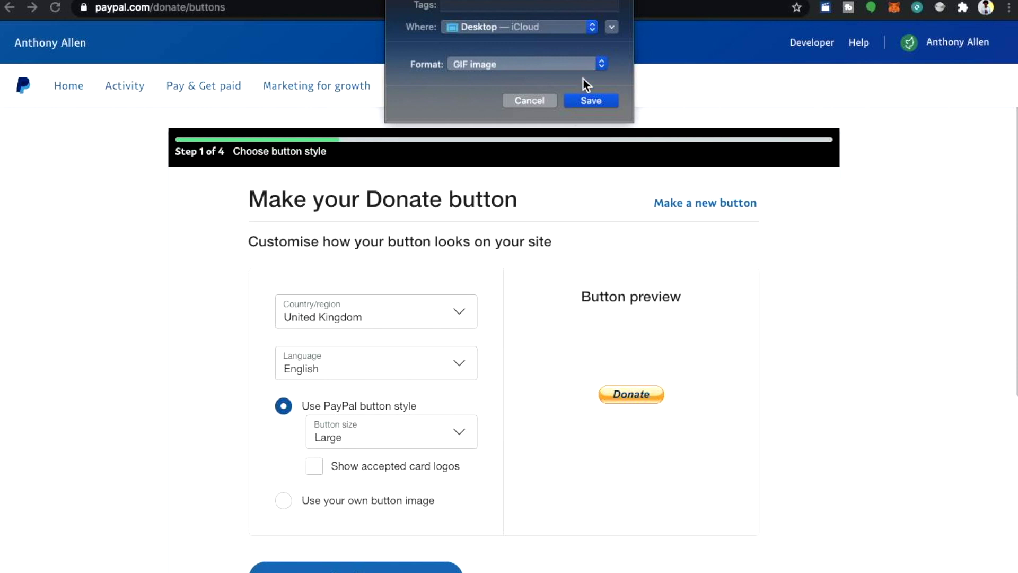
left_click(597, 62)
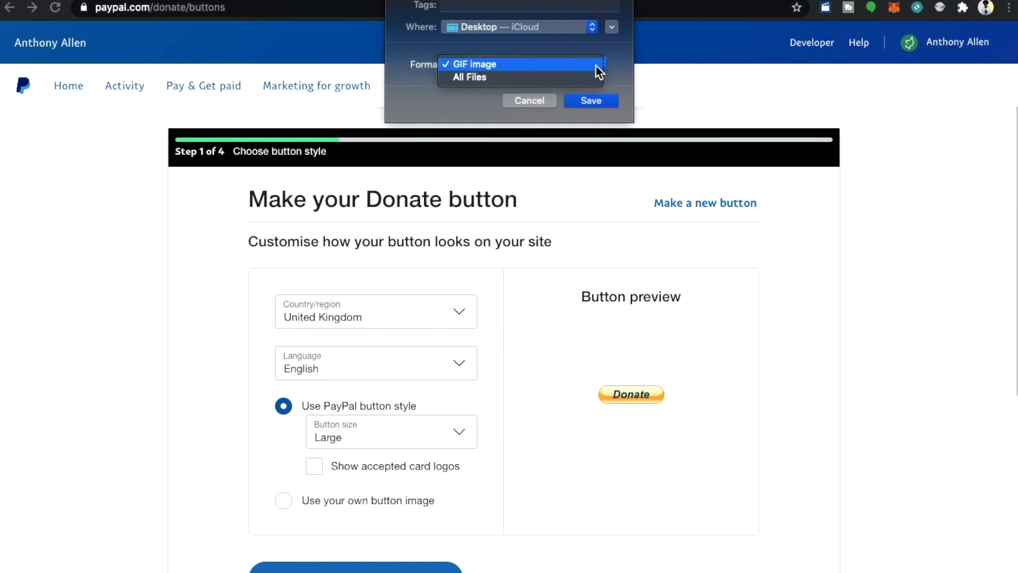
left_click(606, 107)
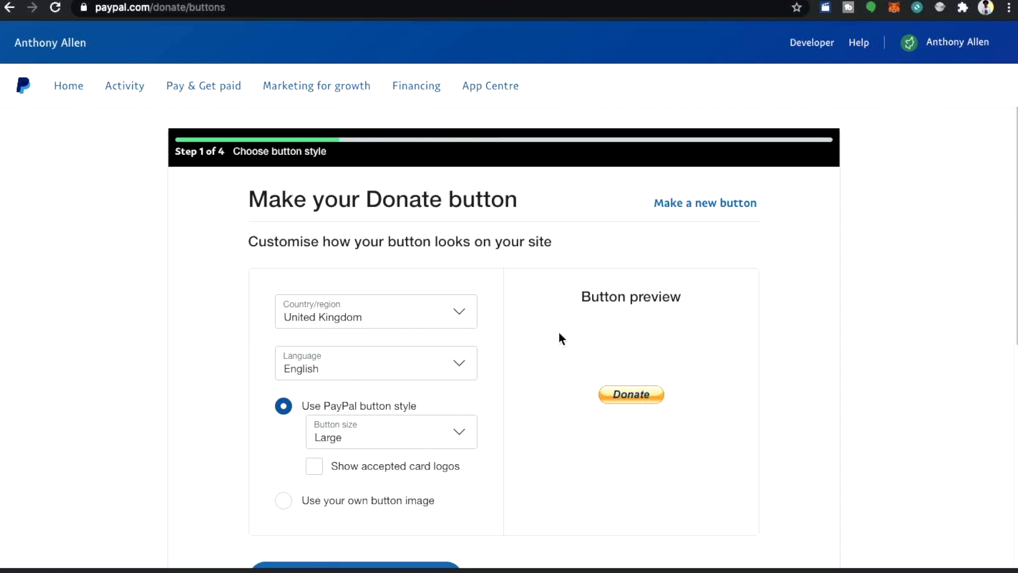
- Set the donation purpose to 'Twitch Donations' and advance to the donation amounts step
scroll(476, 426, "down", 3)
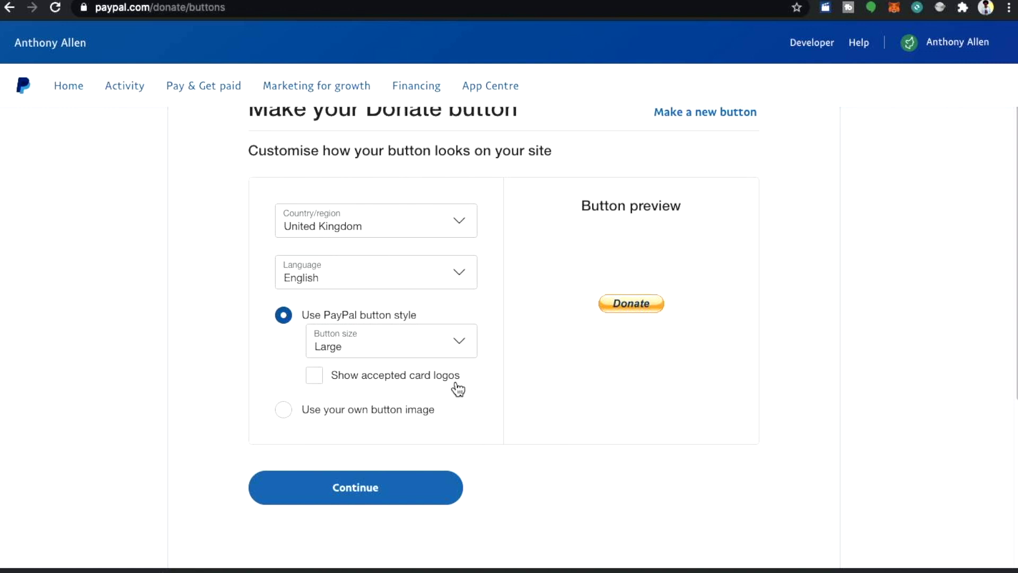
left_click(366, 499)
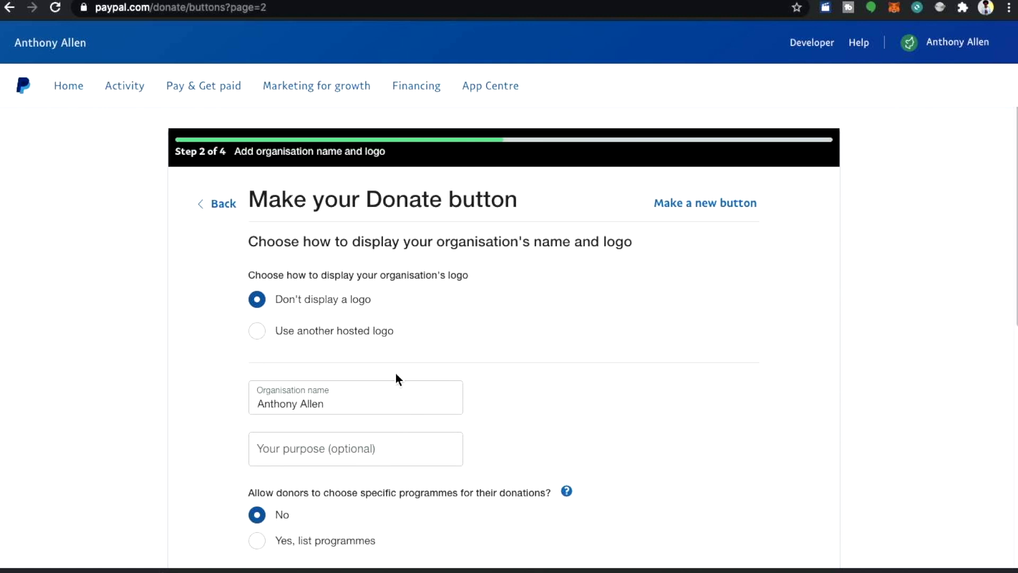
scroll(399, 387, "down", 3)
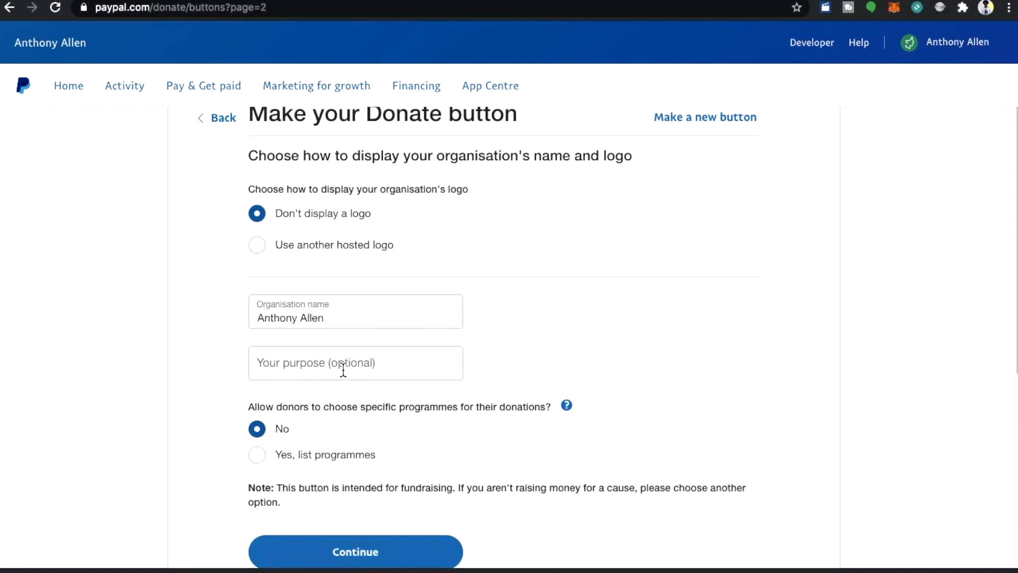
left_click(343, 370)
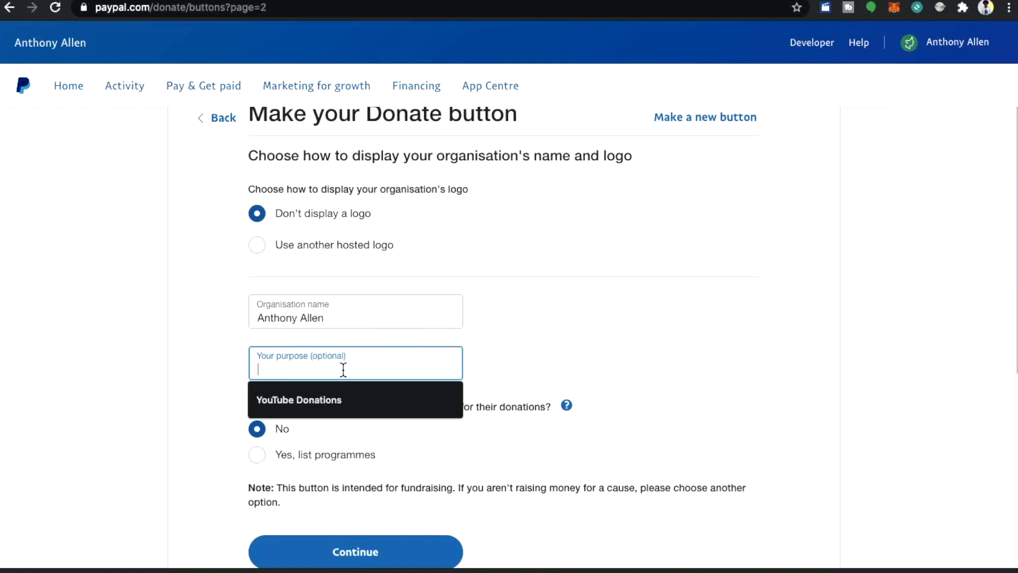
type("TWITCH")
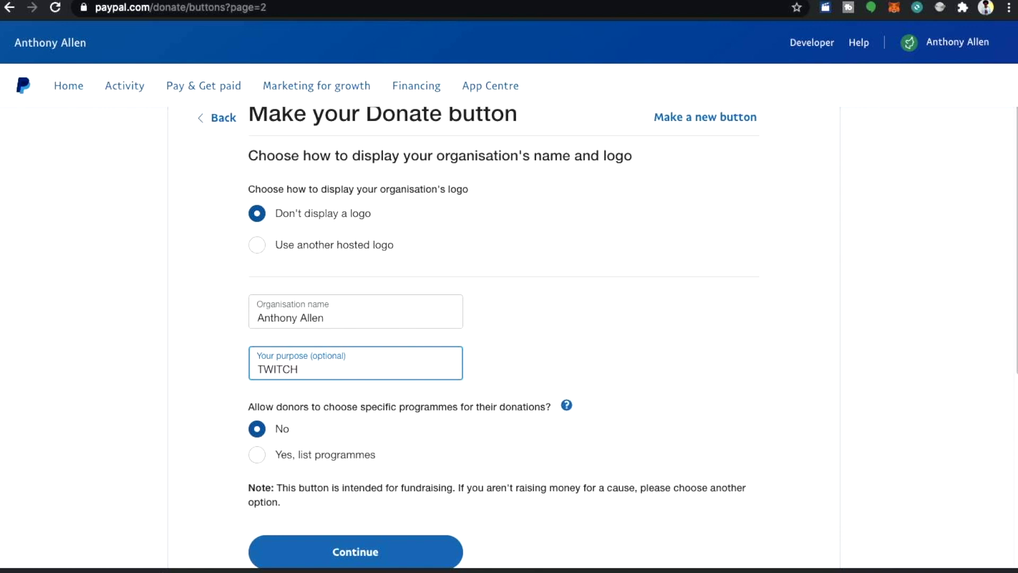
key("BackSpace")
key("BackSpace")
key("BackSpace")
key("BackSpace")
key("BackSpace")
key("BackSpace")
type("witch Donation")
scroll(371, 433, "down", 2)
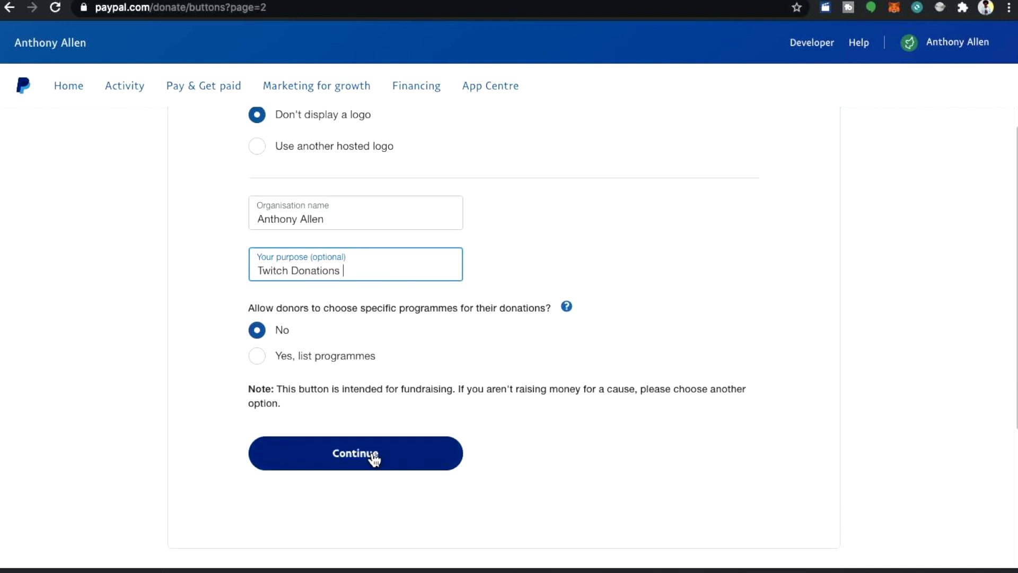
left_click(372, 453)
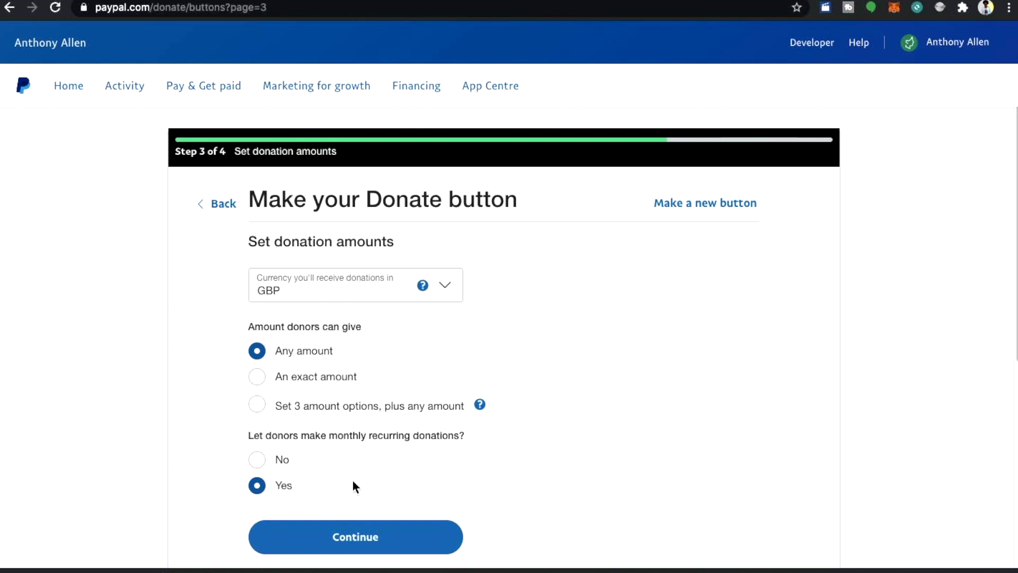
- Continue to the optional settings and expand the Route donors back to your site section
left_click(335, 540)
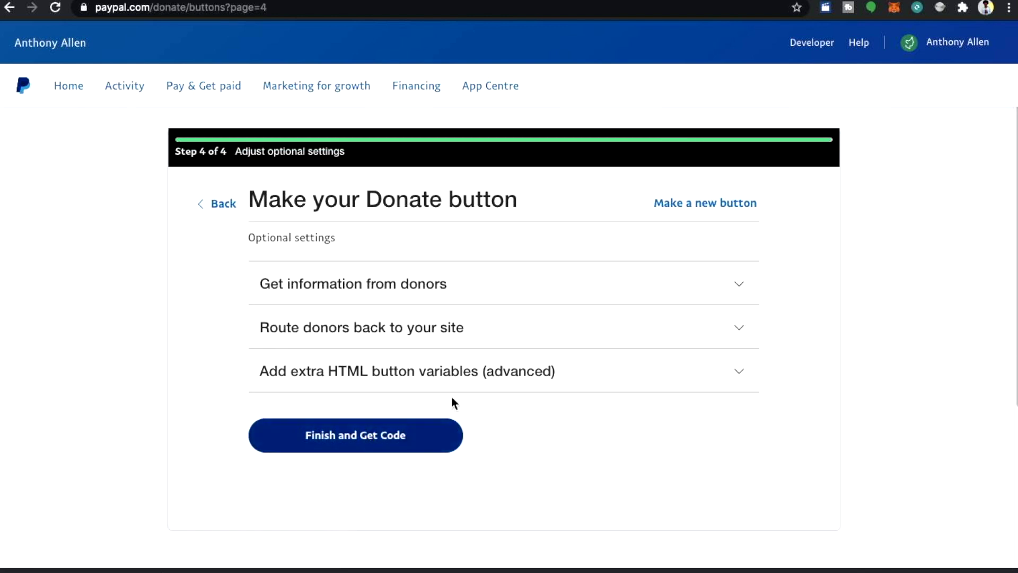
left_click(579, 337)
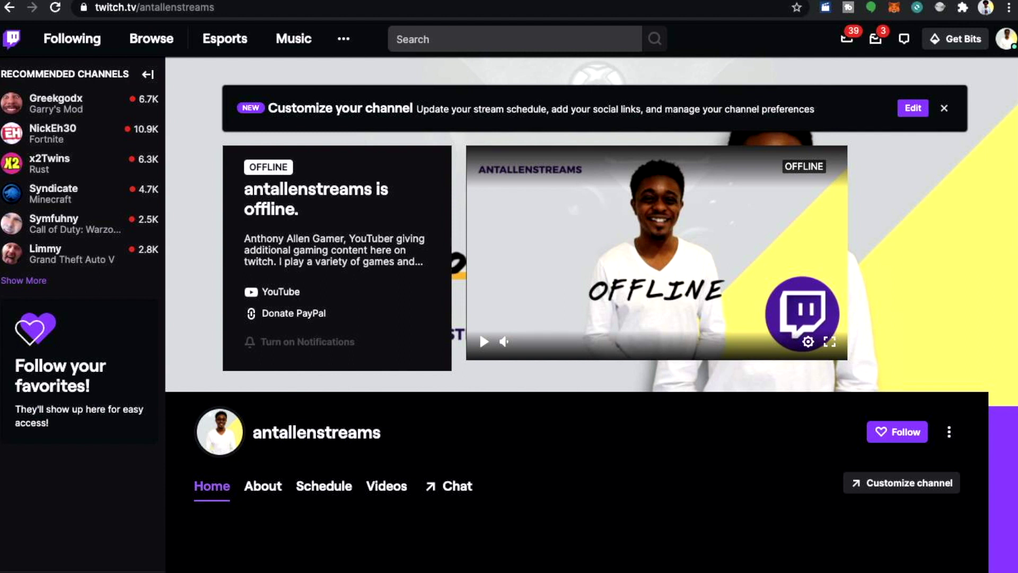
- Use the Twitch channel URL for both the cancelled and completed donation return URLs
left_click(222, 8)
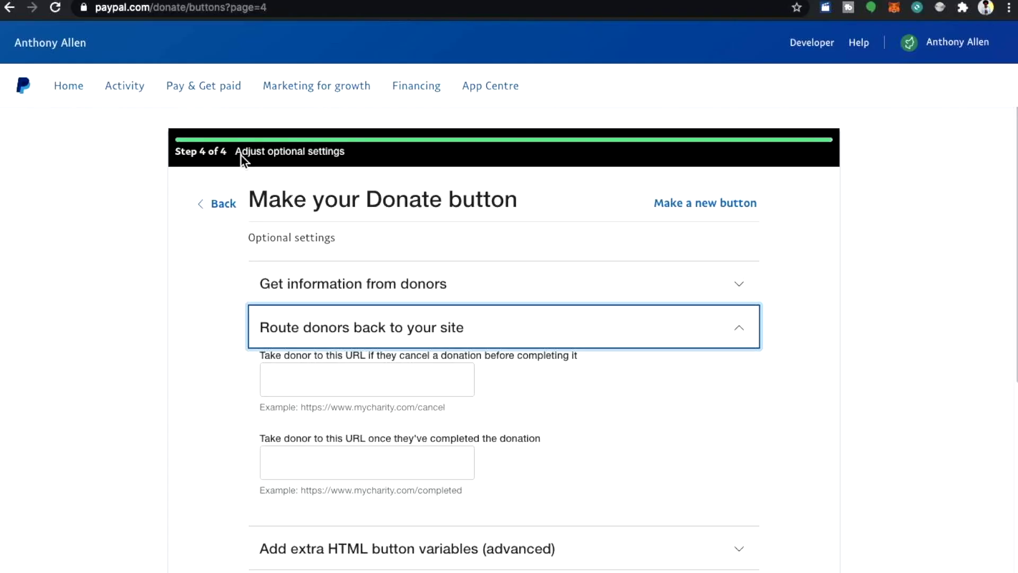
left_click(289, 379)
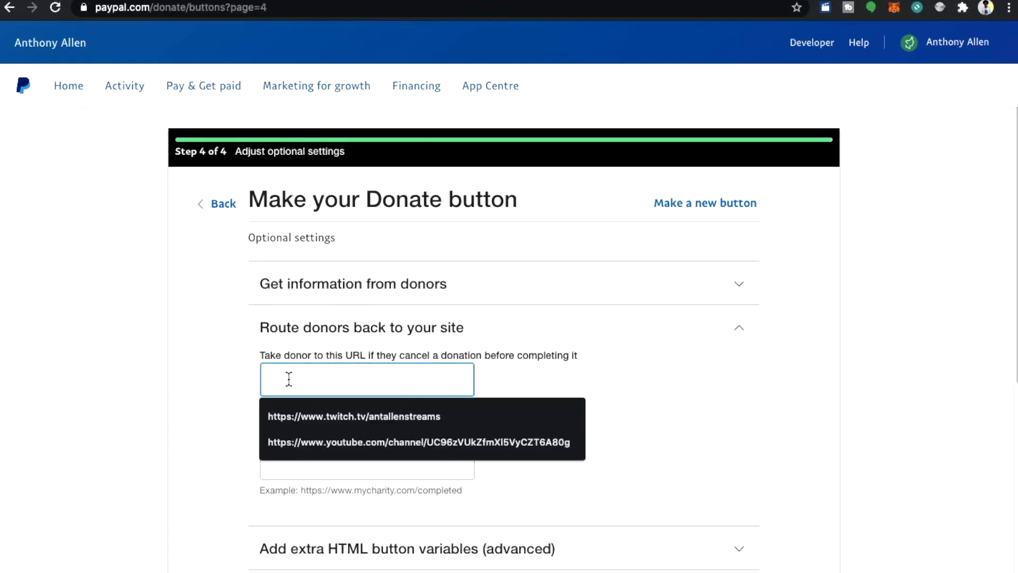
key("Down")
key("Return")
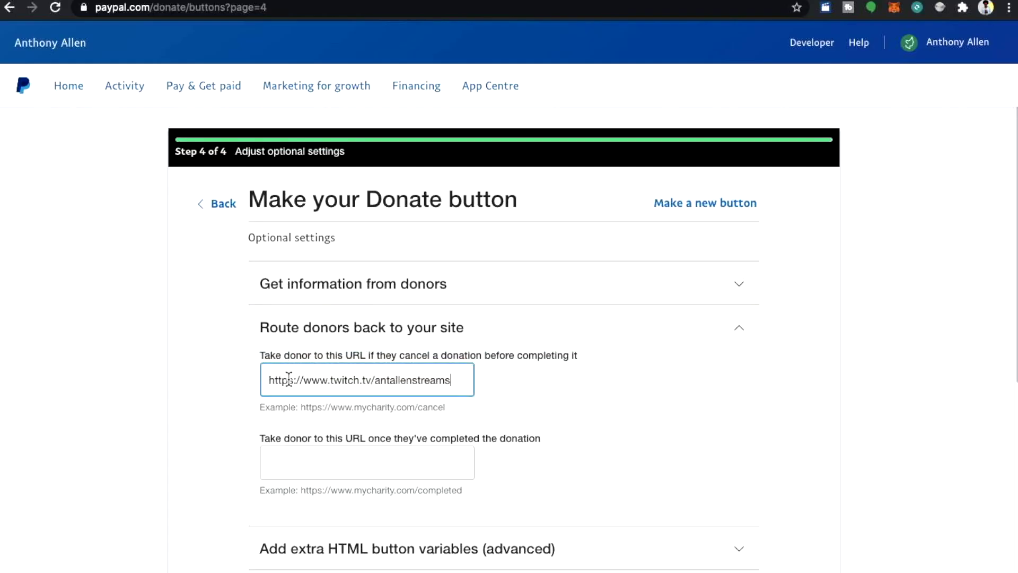
left_click(297, 460)
key("Down")
key("Return")
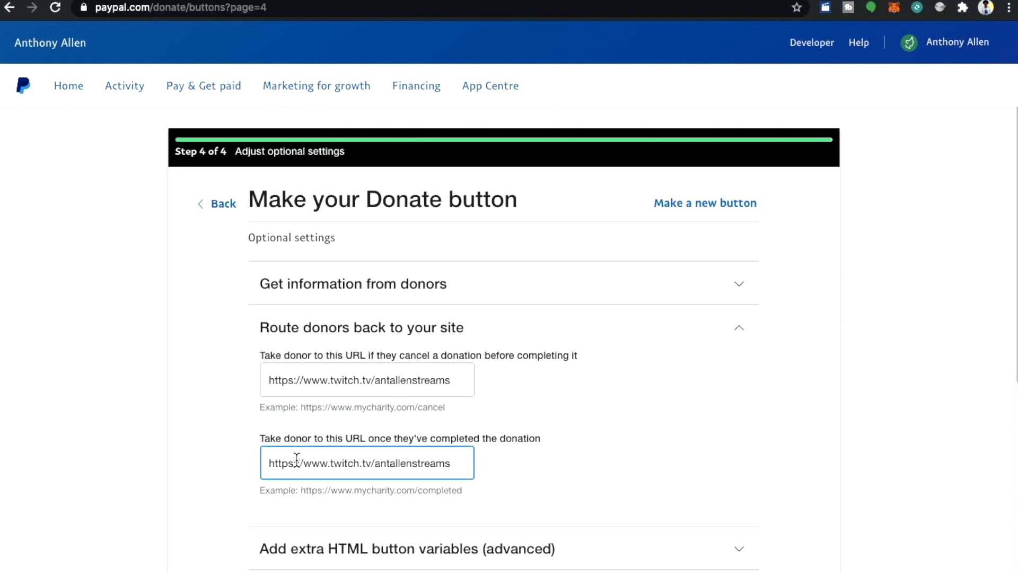
scroll(335, 467, "down", 3)
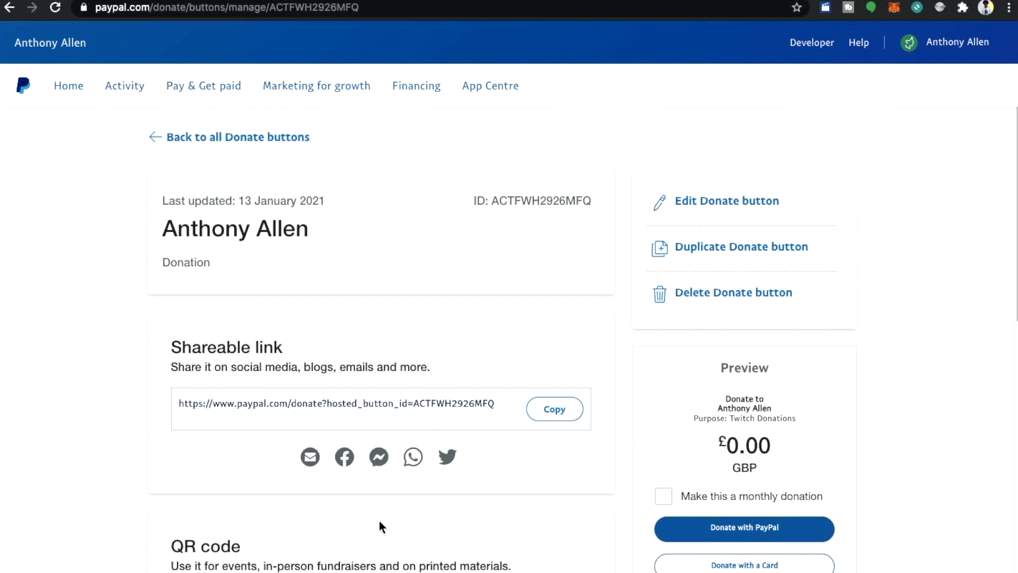
scroll(379, 521, "down", 5)
scroll(379, 521, "down", 6)
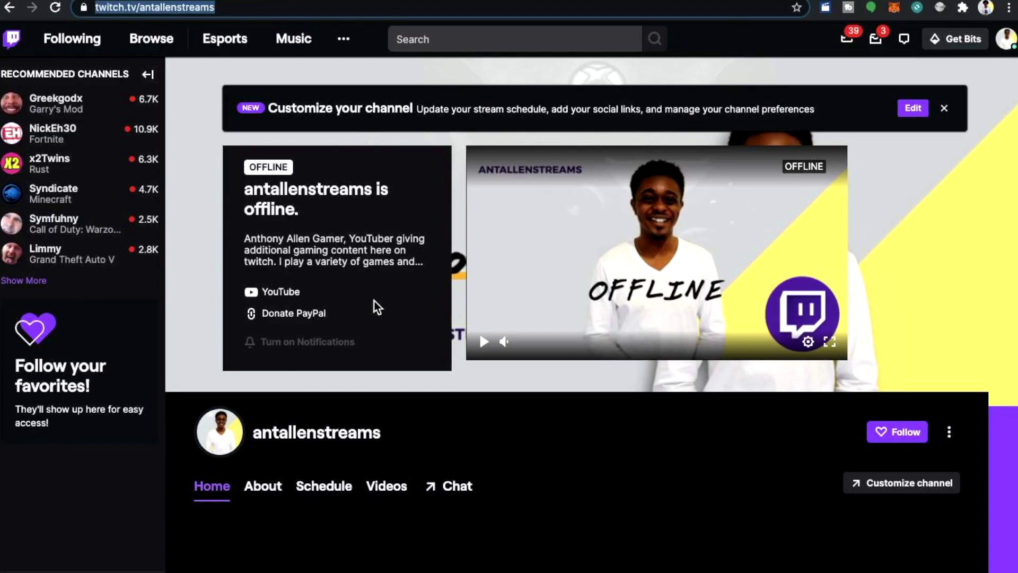
- Open the channel's About page and turn on Edit Panels
scroll(422, 408, "down", 5)
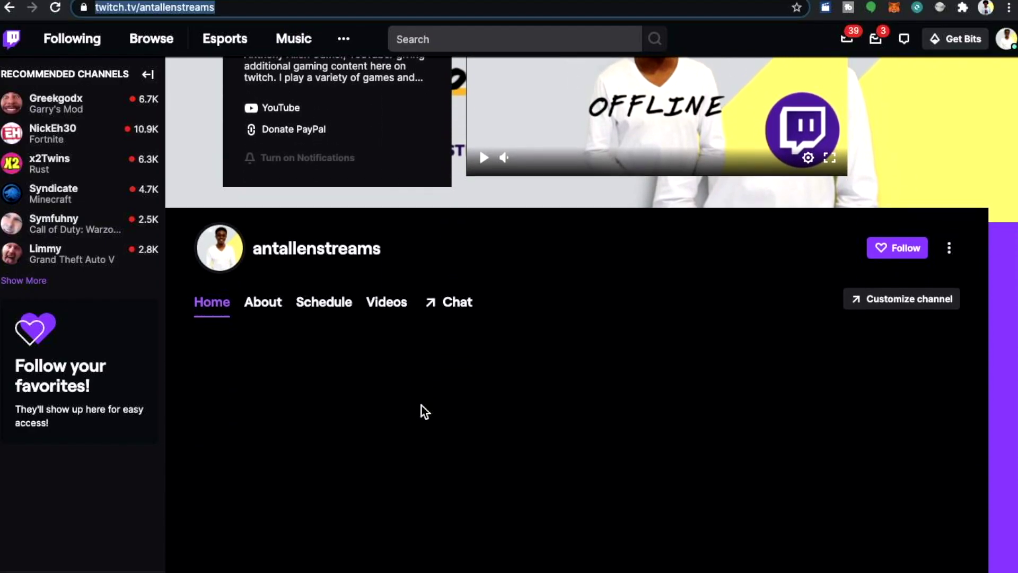
scroll(425, 412, "down", 1)
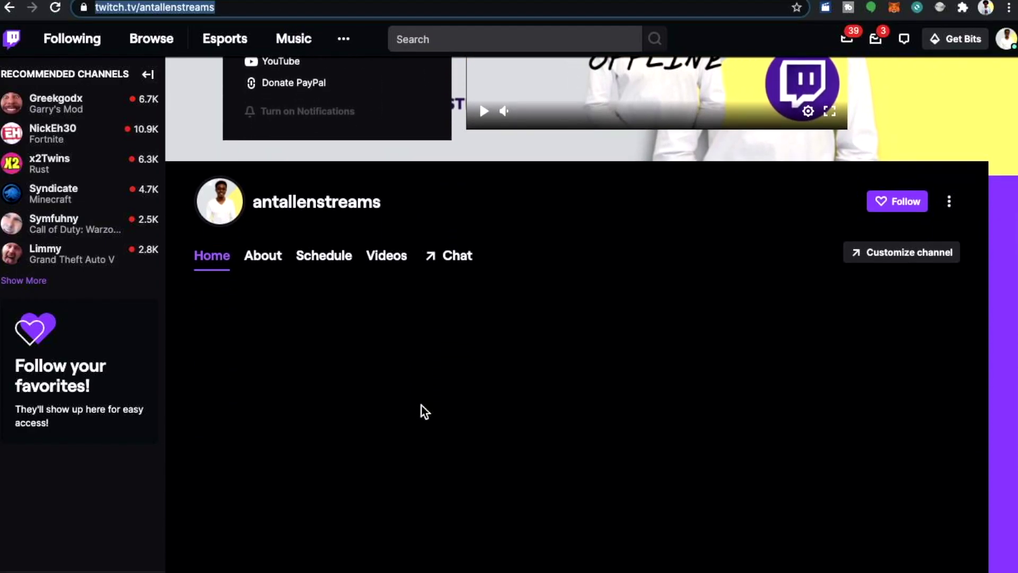
left_click(263, 257)
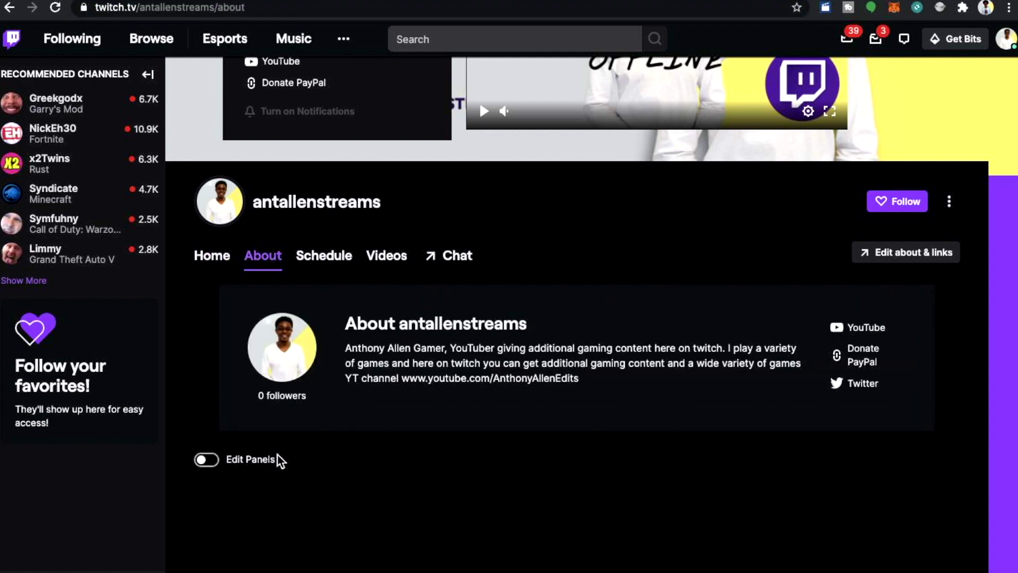
scroll(260, 508, "down", 1)
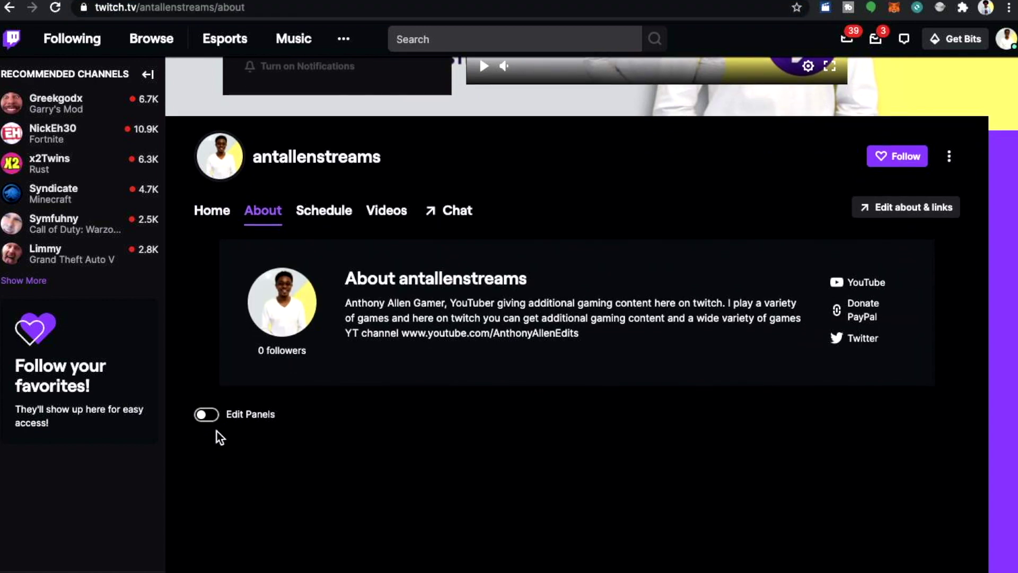
left_click(205, 414)
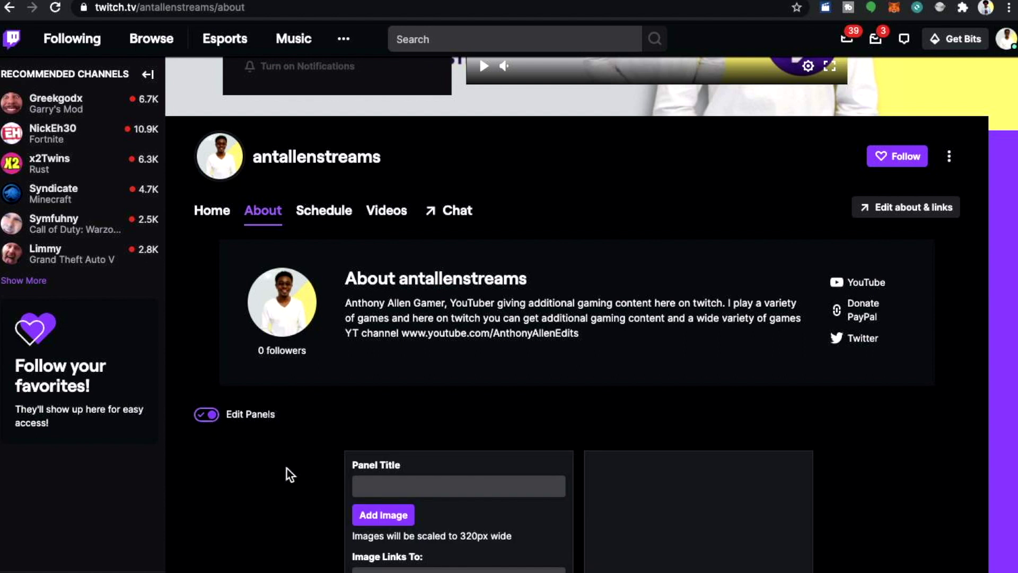
scroll(288, 469, "down", 2)
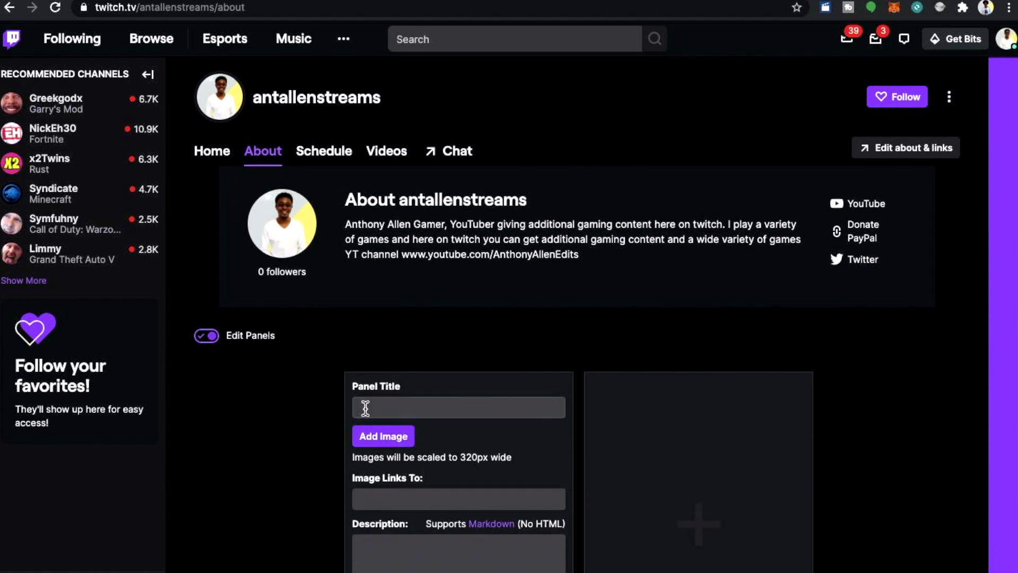
- Title the new panel 'Donate'
left_click(390, 408)
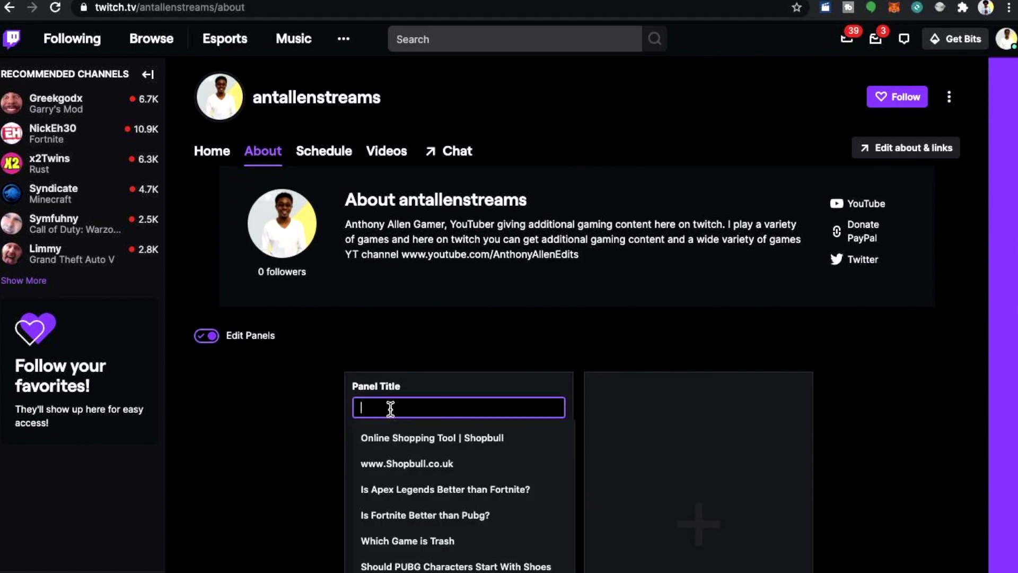
type("d")
key("BackSpace")
type("D")
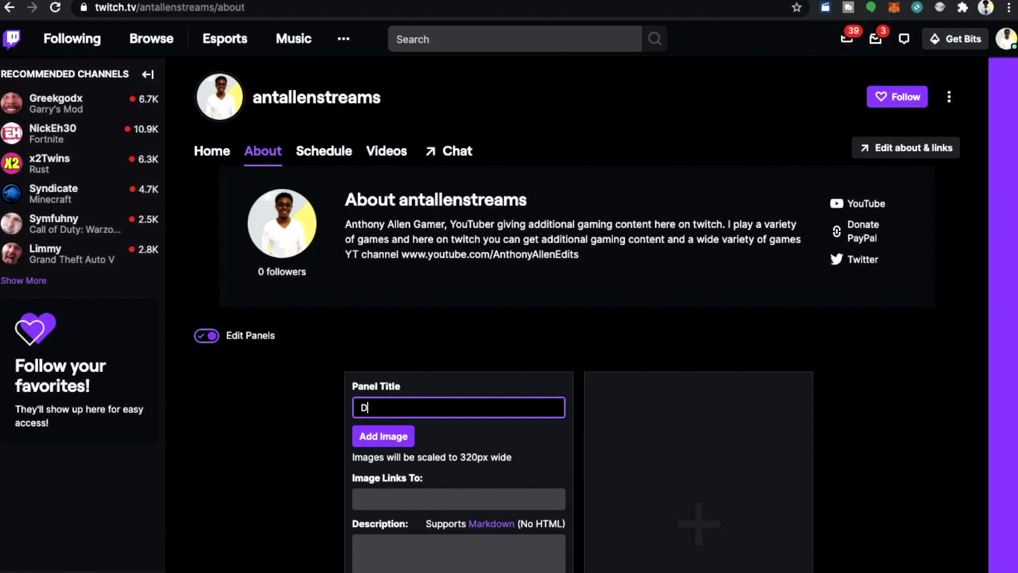
type("onate")
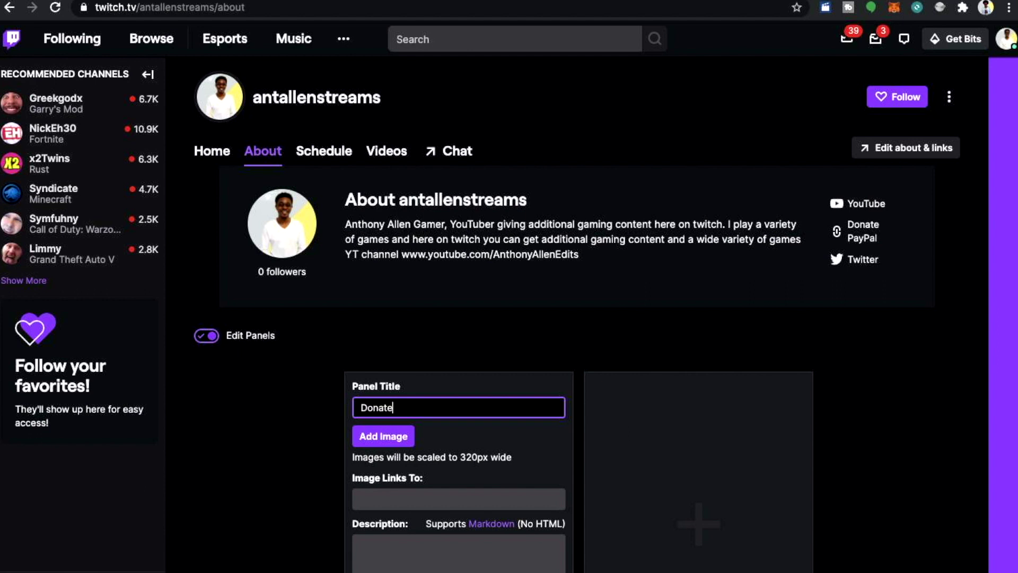
- Upload btn_donate_LG.gif from the desktop as the Donate panel's image
left_click(393, 441)
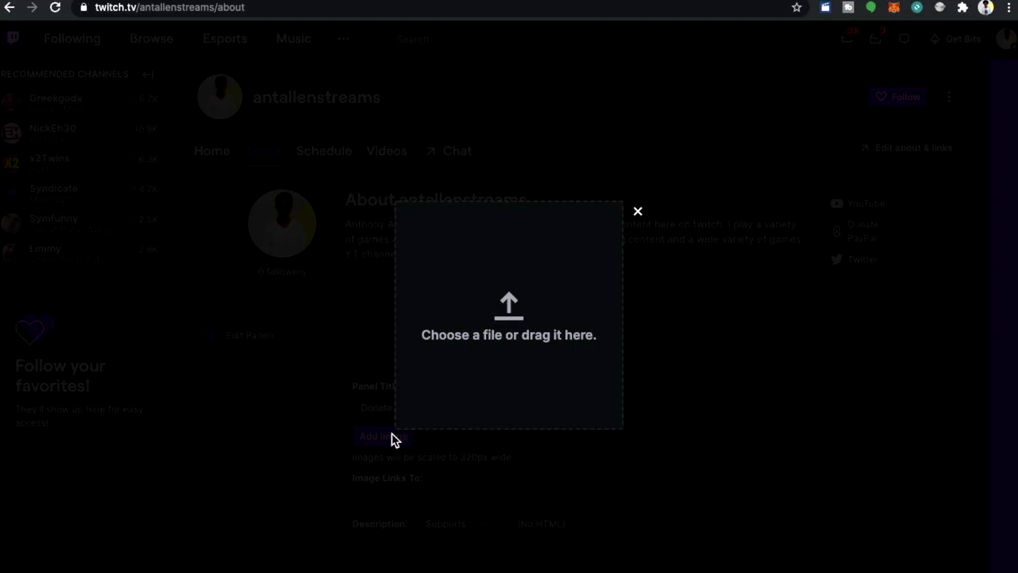
mouse_move(43, 1)
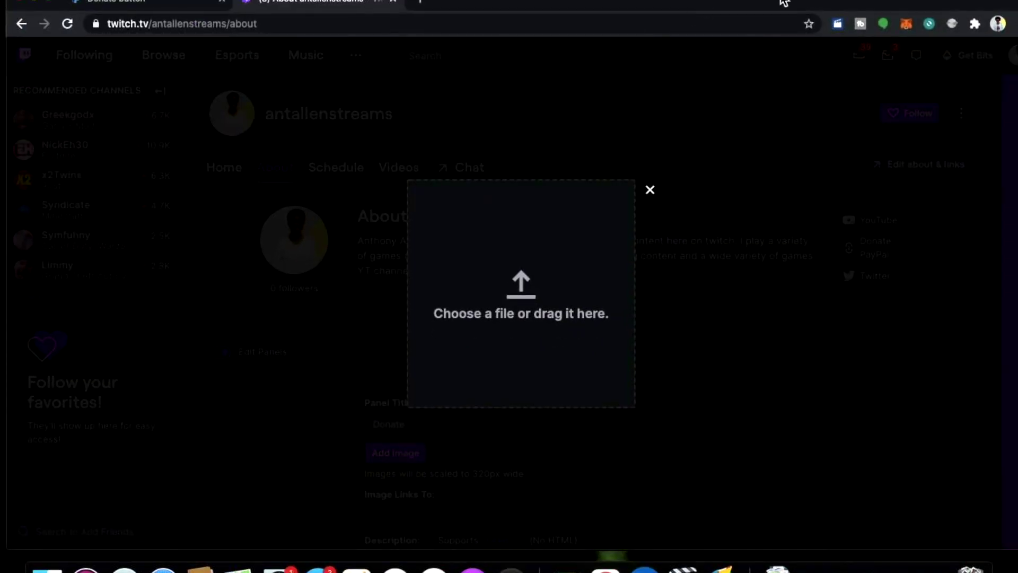
left_click_drag(785, 2, 674, 2)
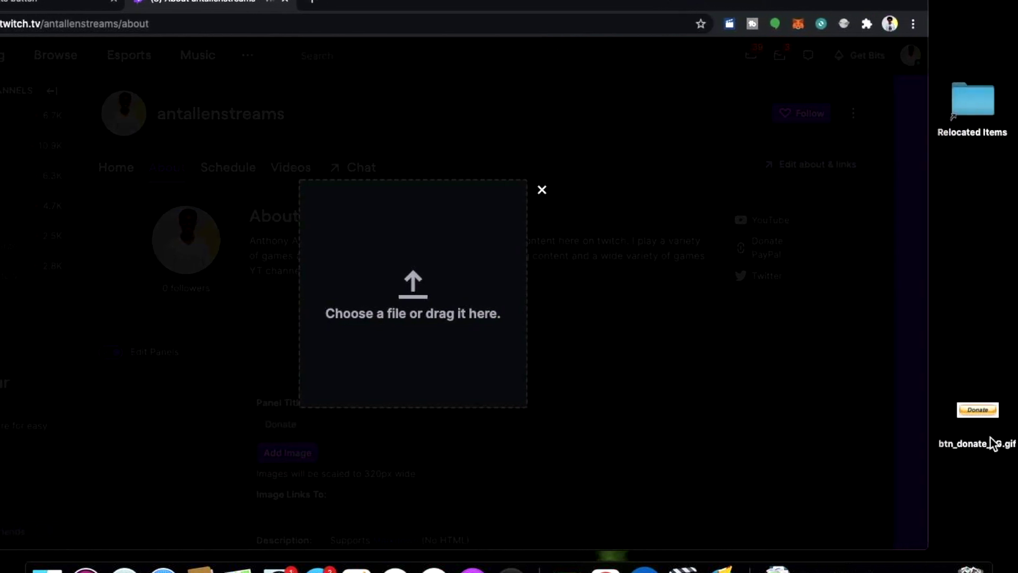
left_click_drag(978, 410, 482, 282)
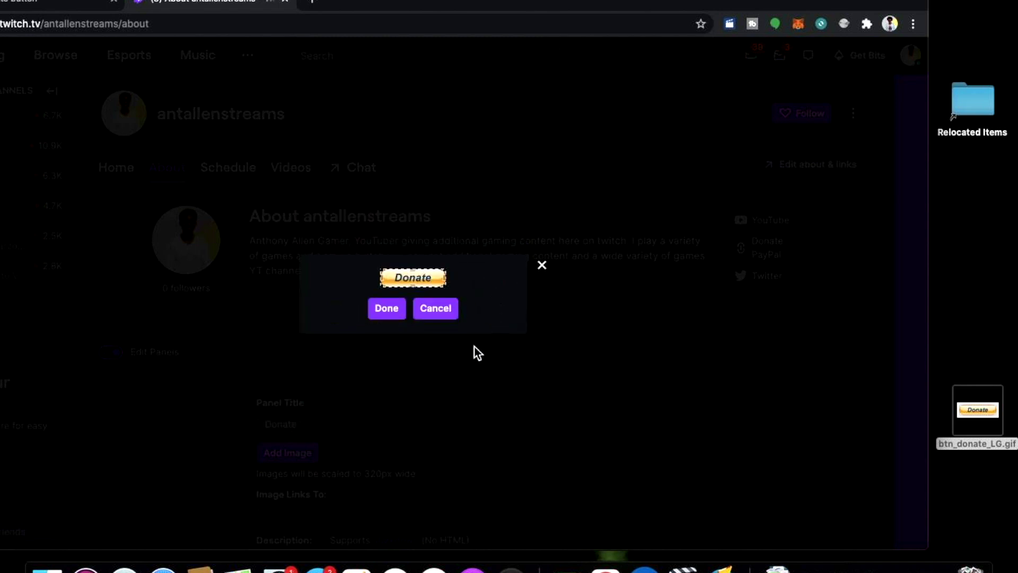
left_click(394, 308)
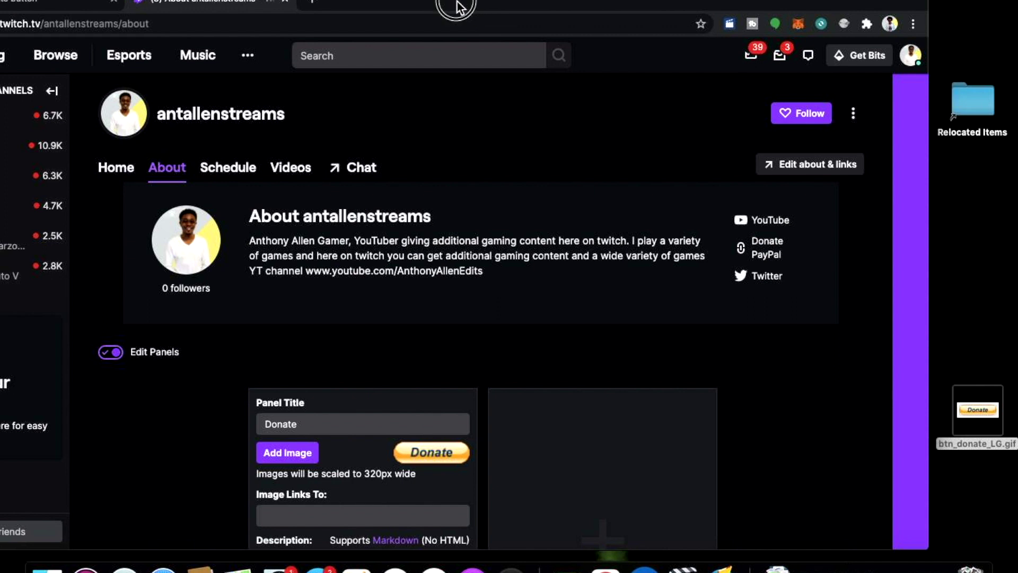
left_click_drag(456, 7, 552, 3)
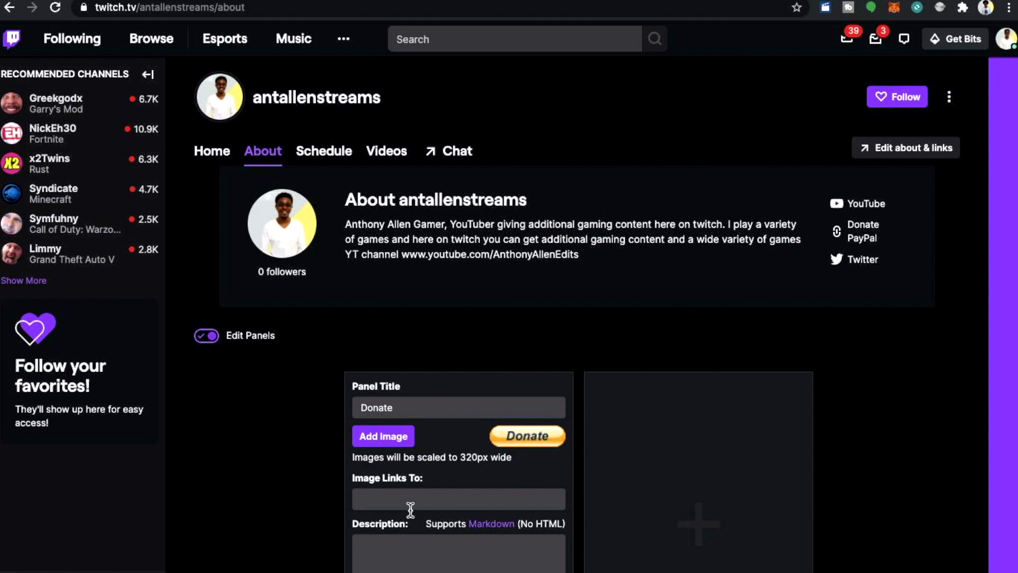
left_click(443, 502)
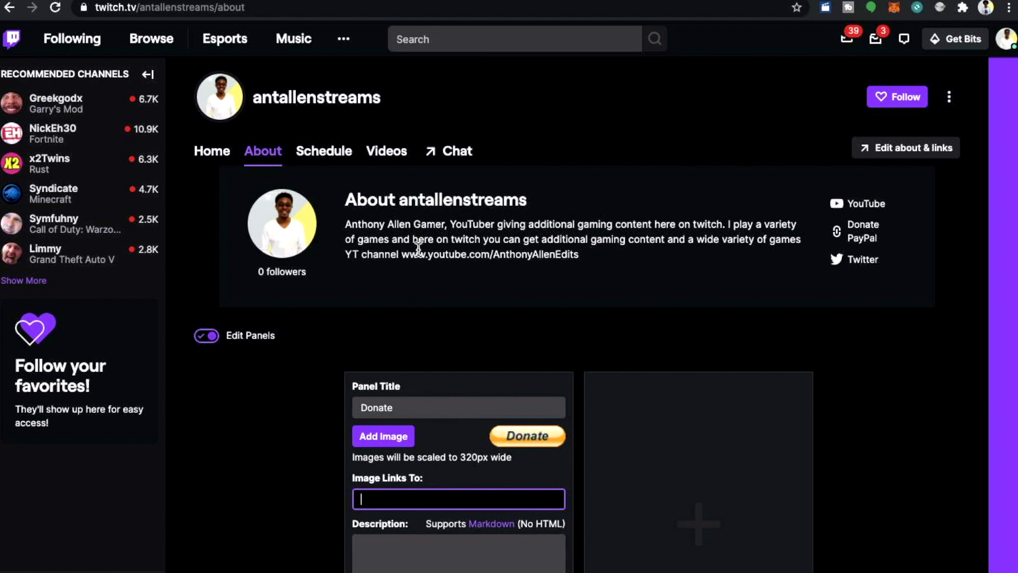
- Copy the shareable donation link from PayPal's Donate button page
left_click(125, 2)
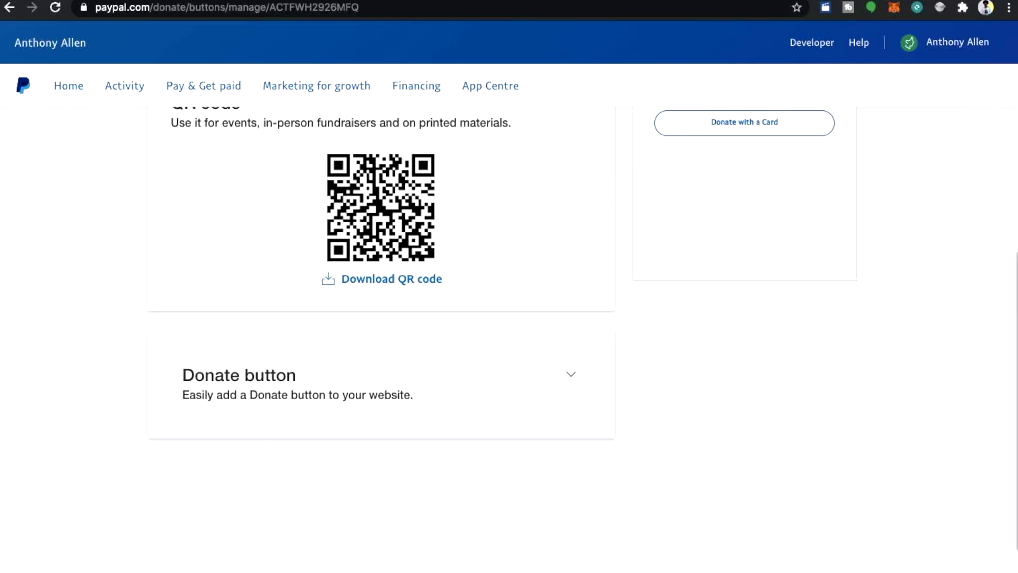
scroll(324, 325, "up", 7)
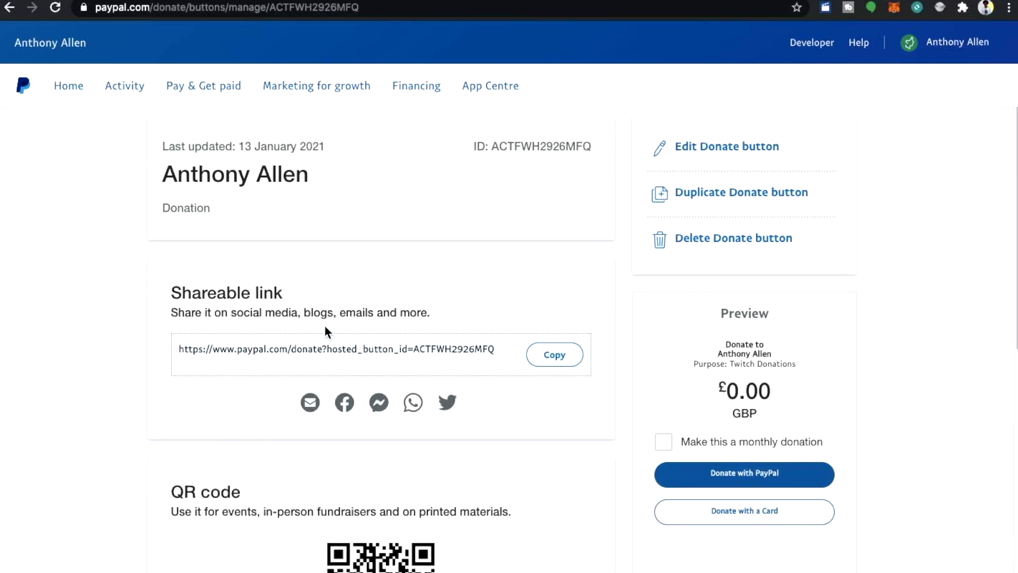
scroll(324, 326, "up", 1)
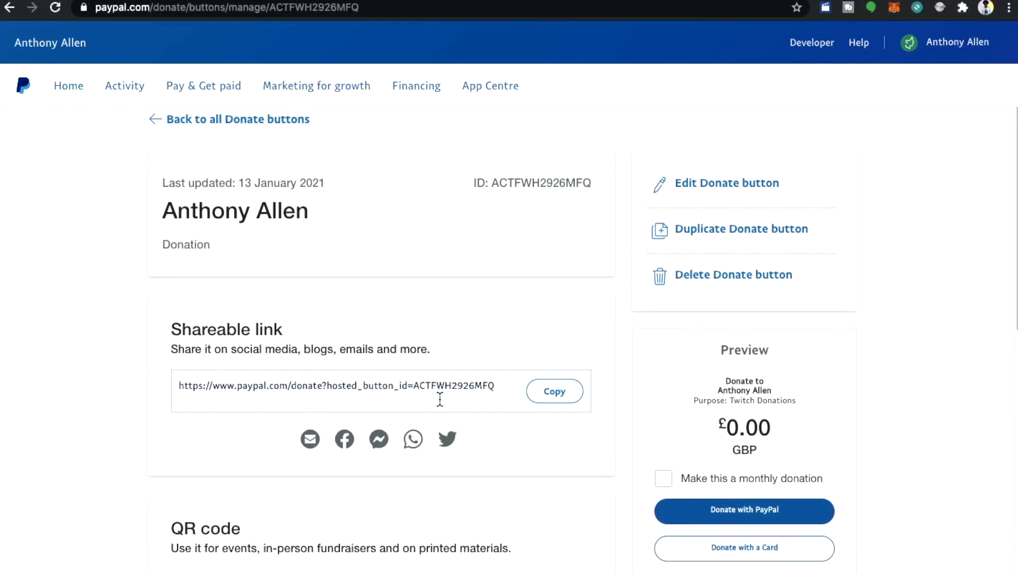
left_click(546, 399)
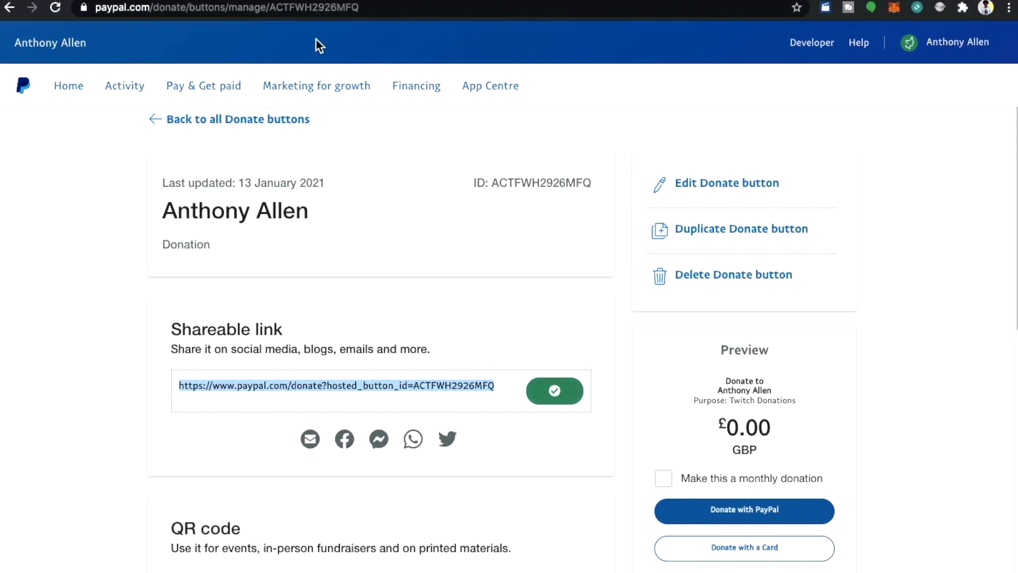
- Back in Twitch, paste the PayPal donation link into the Donate panel's Image Links To field
left_click(254, 1)
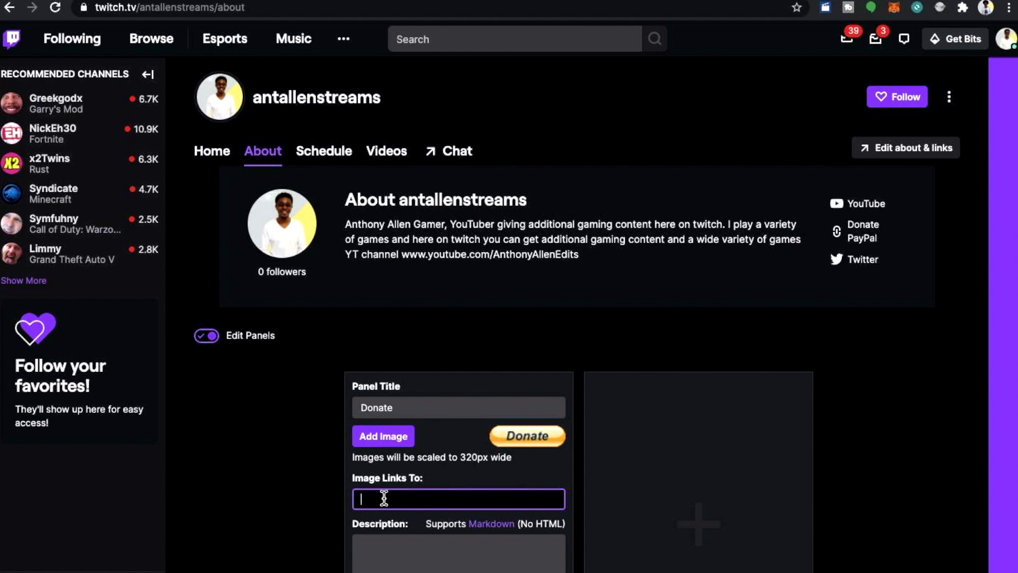
key("ctrl+v")
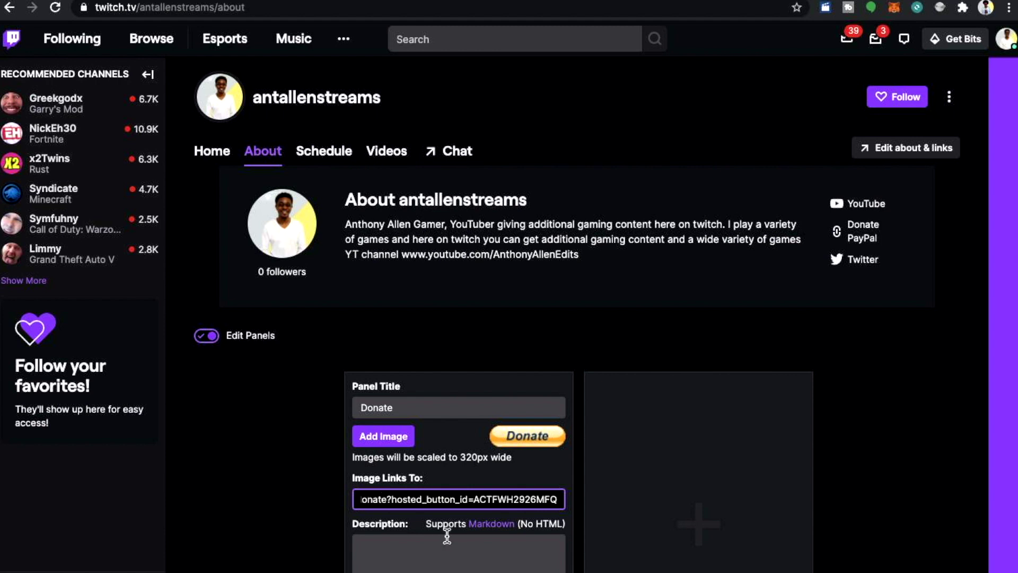
scroll(448, 545, "down", 2)
scroll(449, 546, "down", 2)
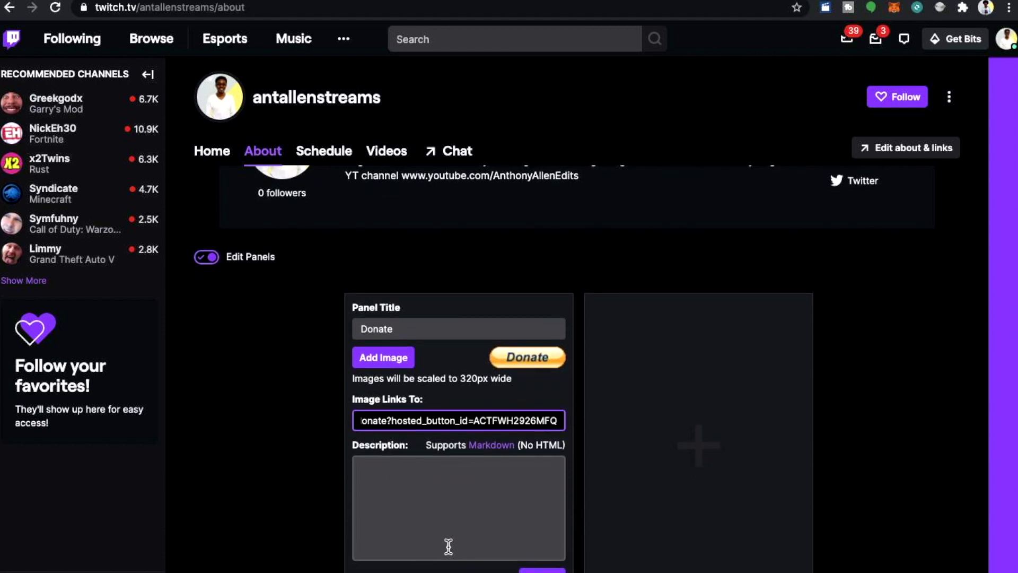
- Give the Donate panel the description 'Donate Here' and submit it
left_click(415, 475)
type("Donate t")
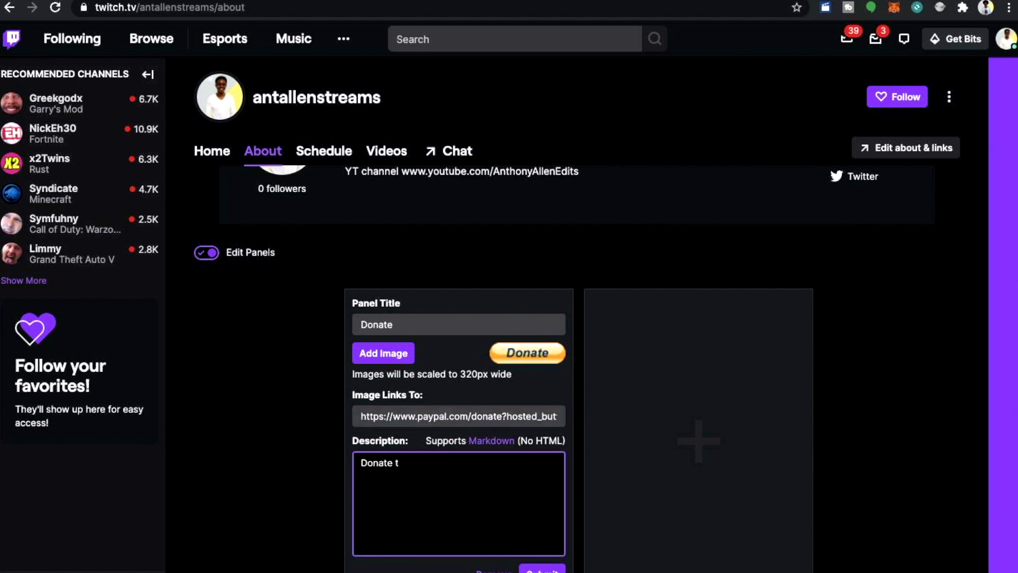
type("o my")
key("BackSpace")
key("BackSpace")
key("BackSpace")
key("BackSpace")
key("BackSpace")
key("BackSpace")
type("Here")
scroll(469, 496, "down", 1)
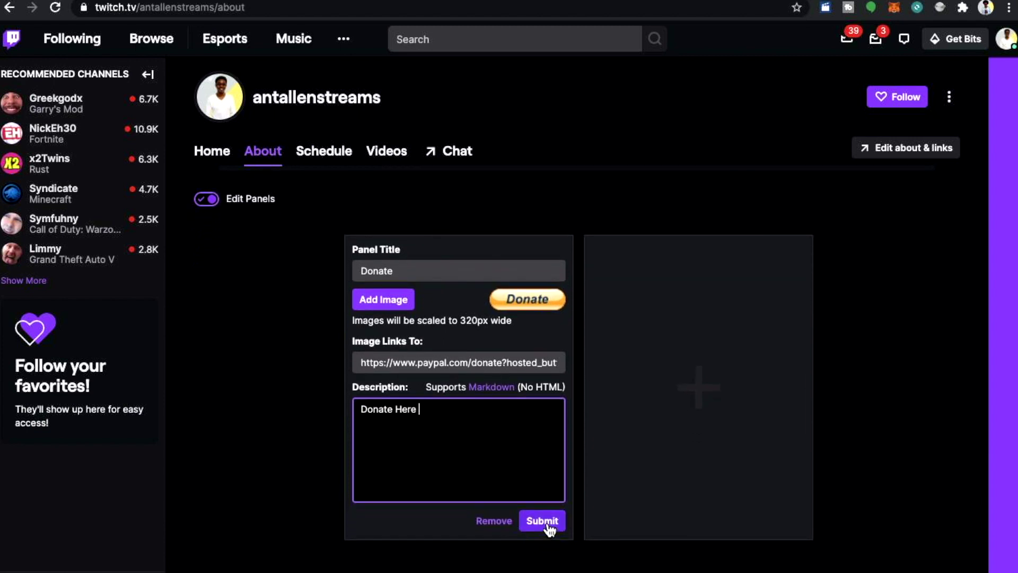
left_click(546, 522)
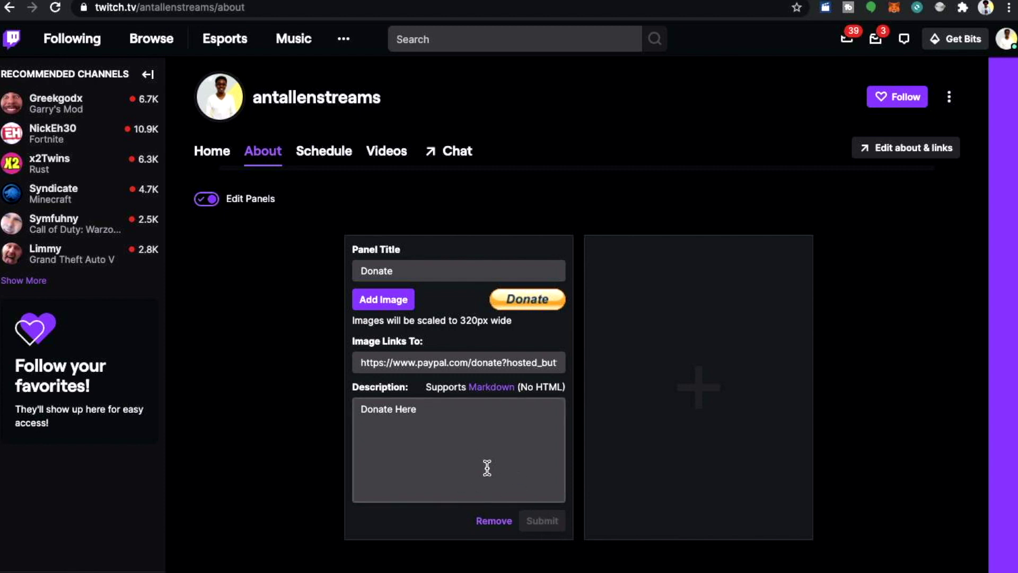
scroll(494, 472, "up", 2)
scroll(488, 469, "up", 1)
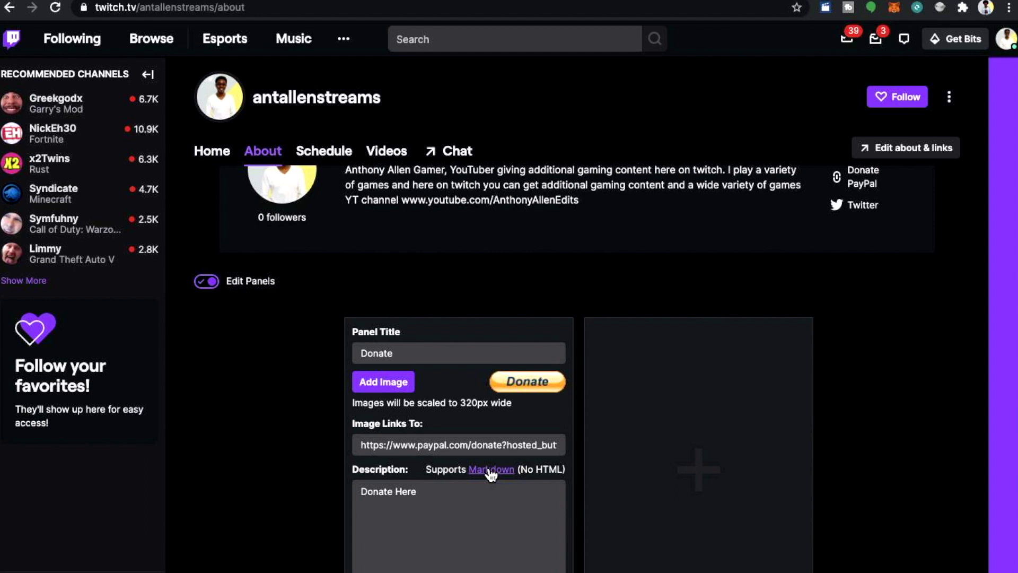
scroll(489, 472, "up", 4)
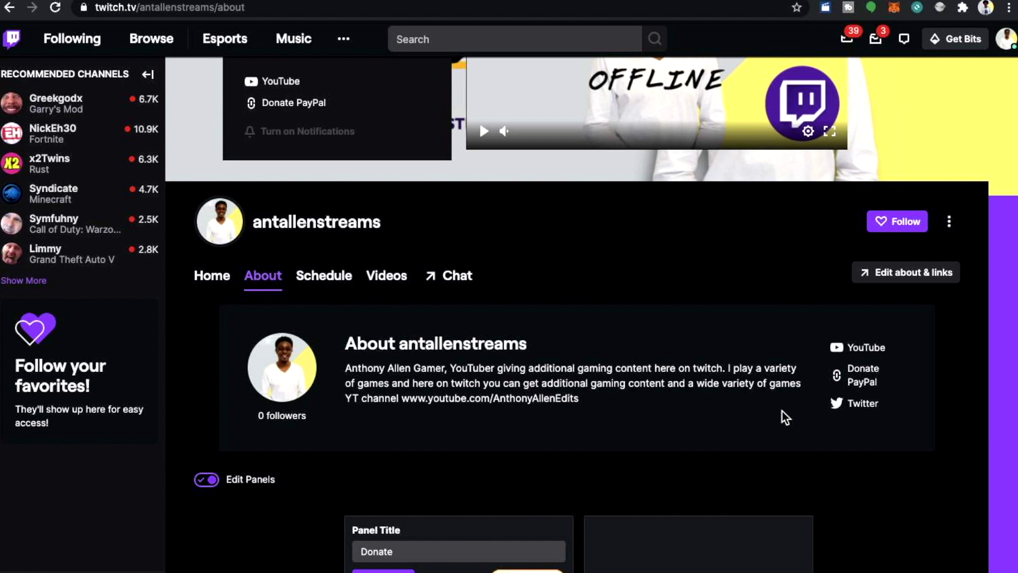
scroll(765, 416, "down", 1)
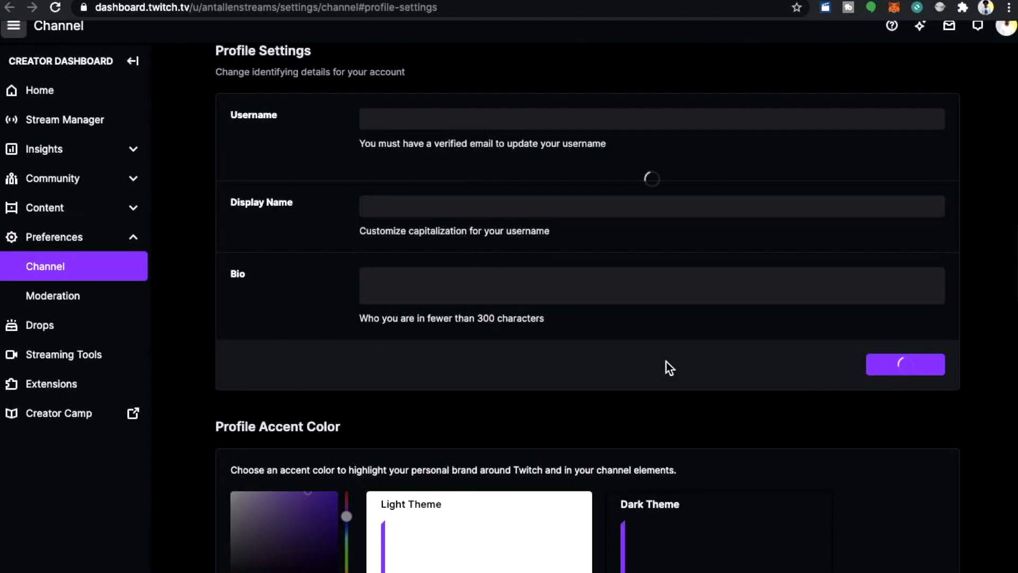
- Replace the Donate PayPal social link's URL with the new PayPal donate link and save
scroll(666, 362, "down", 9)
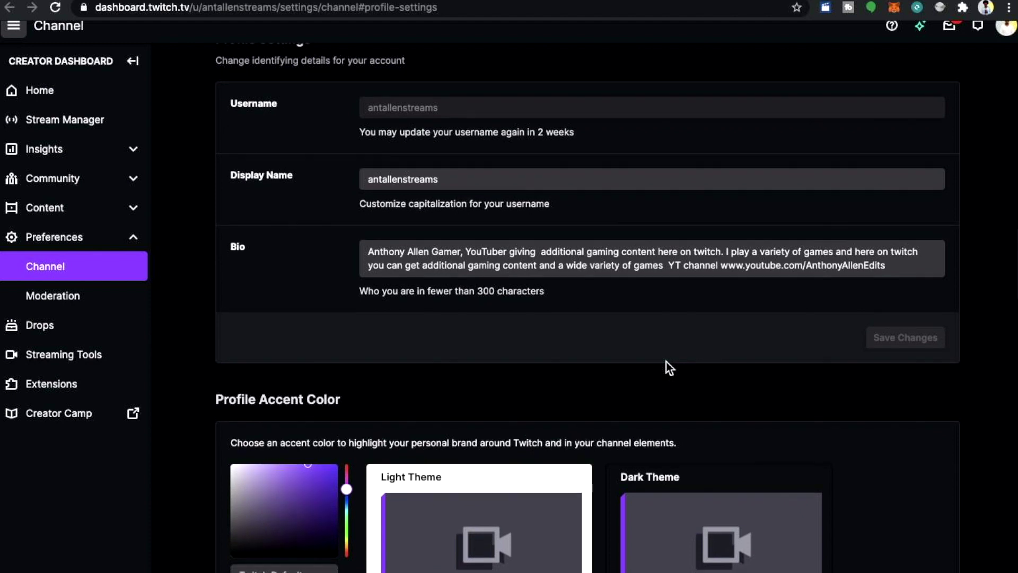
scroll(666, 362, "down", 10)
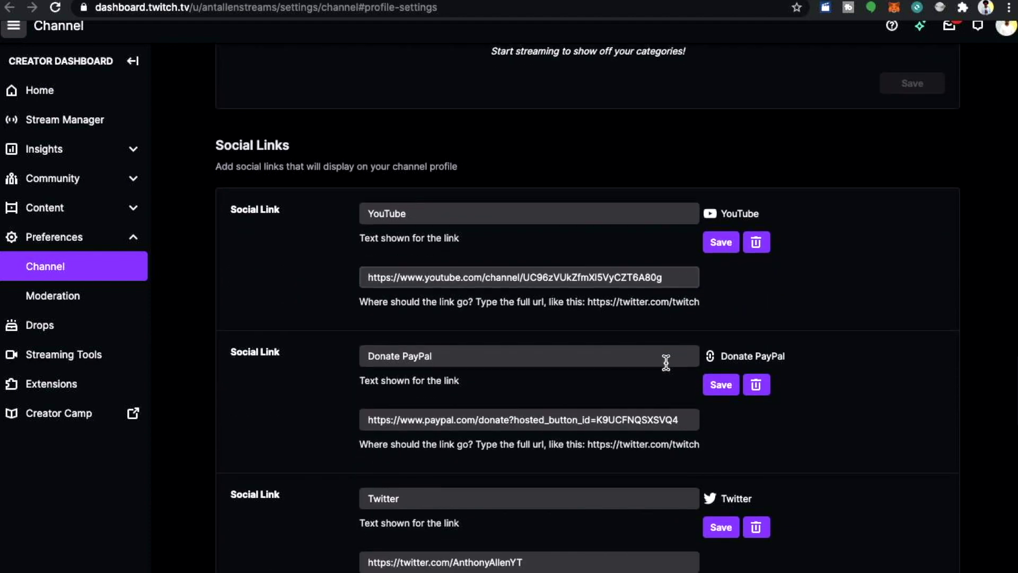
scroll(666, 362, "down", 2)
left_click(678, 325)
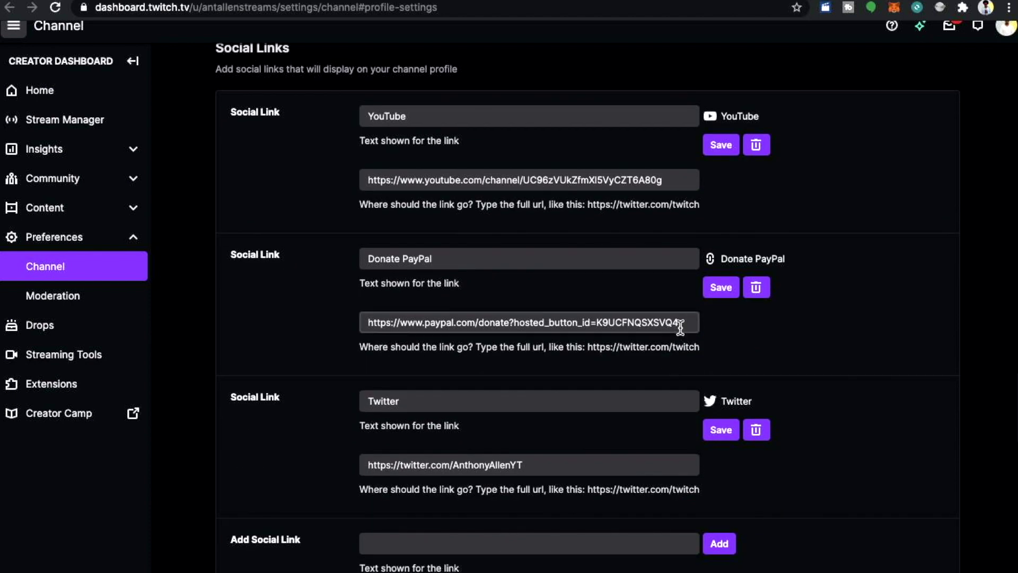
key("ctrl+a")
key("BackSpace")
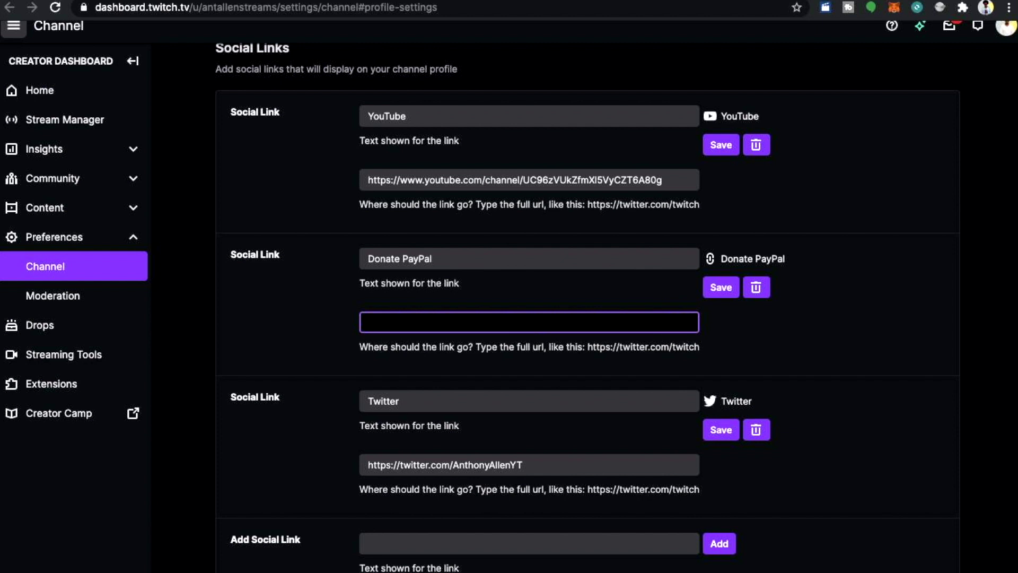
key("ctrl+v")
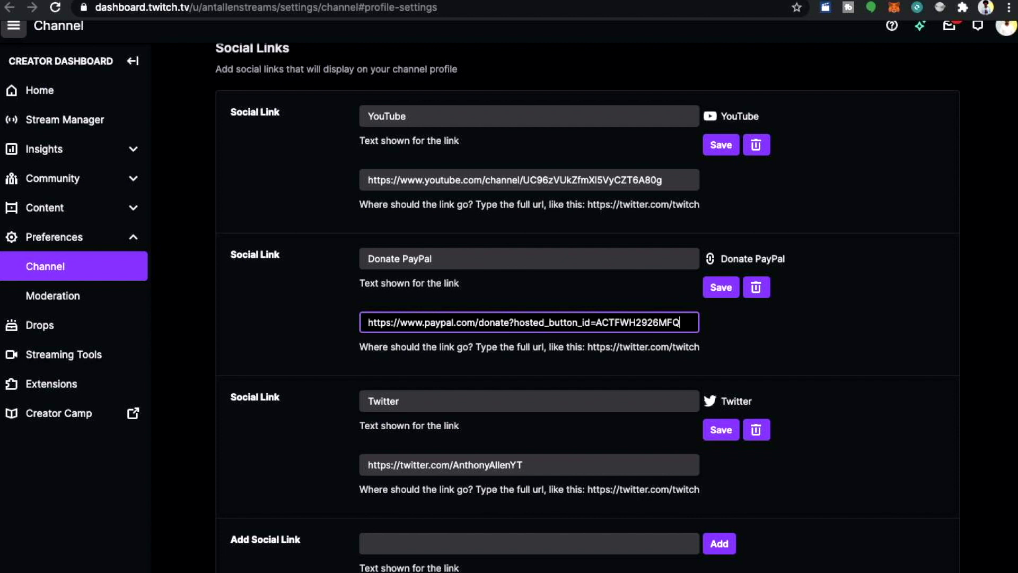
left_click(729, 293)
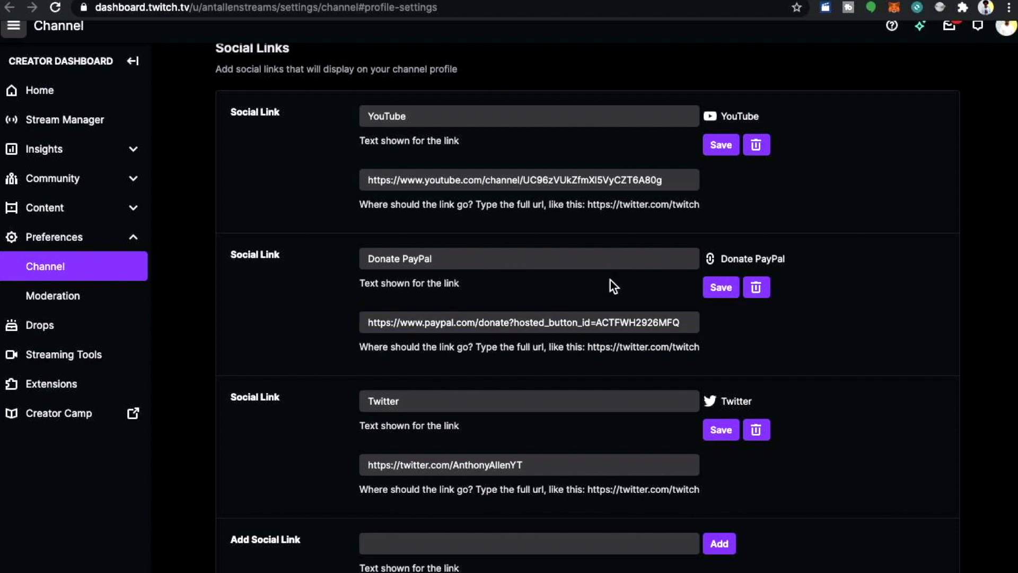
scroll(610, 280, "up", 4)
scroll(610, 283, "down", 3)
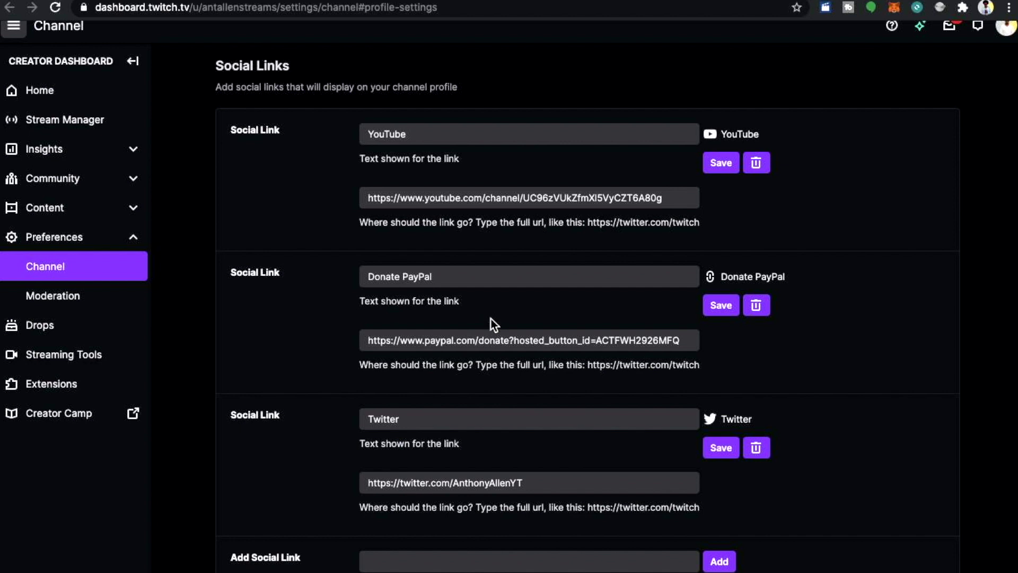
left_click(718, 314)
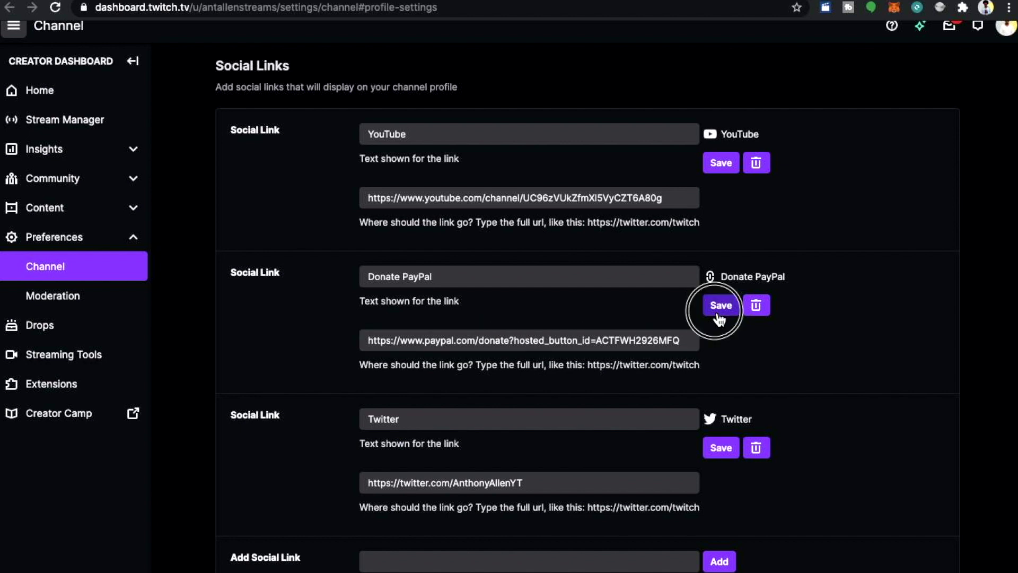
- Leave the creator settings via the profile menu's Back to Twitch option
scroll(819, 328, "up", 12)
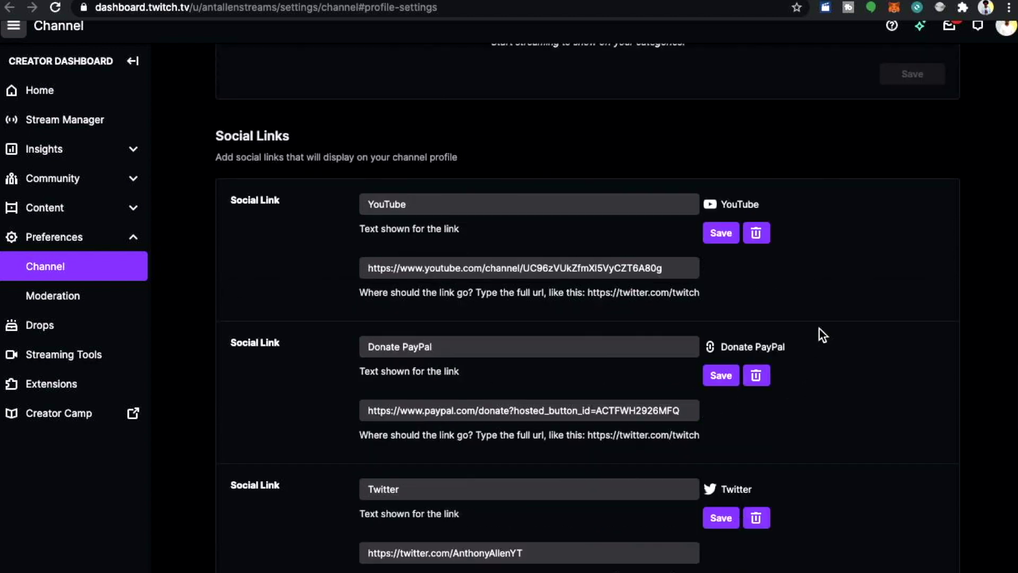
scroll(819, 335, "up", 12)
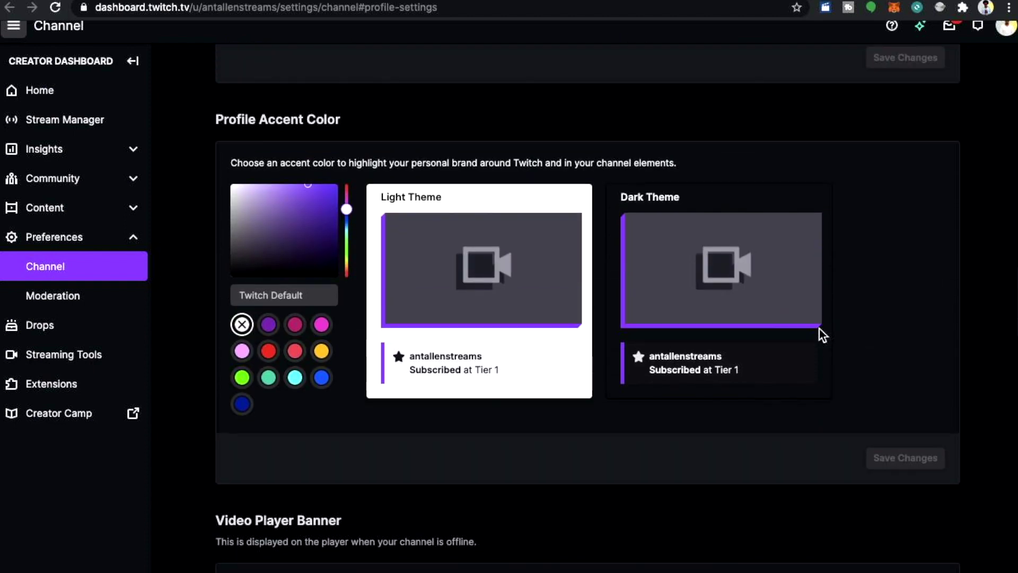
scroll(819, 330, "up", 10)
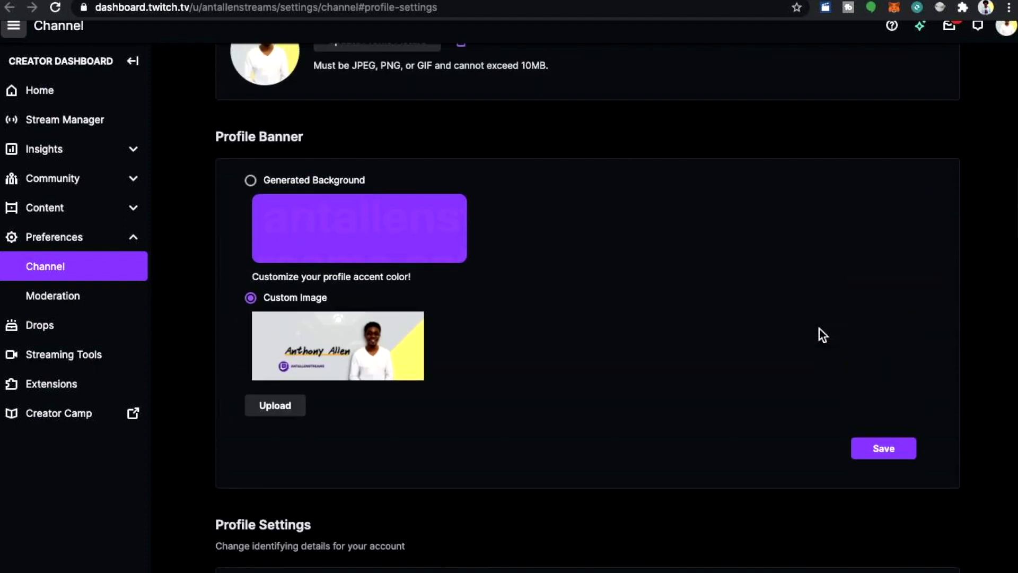
scroll(822, 333, "up", 5)
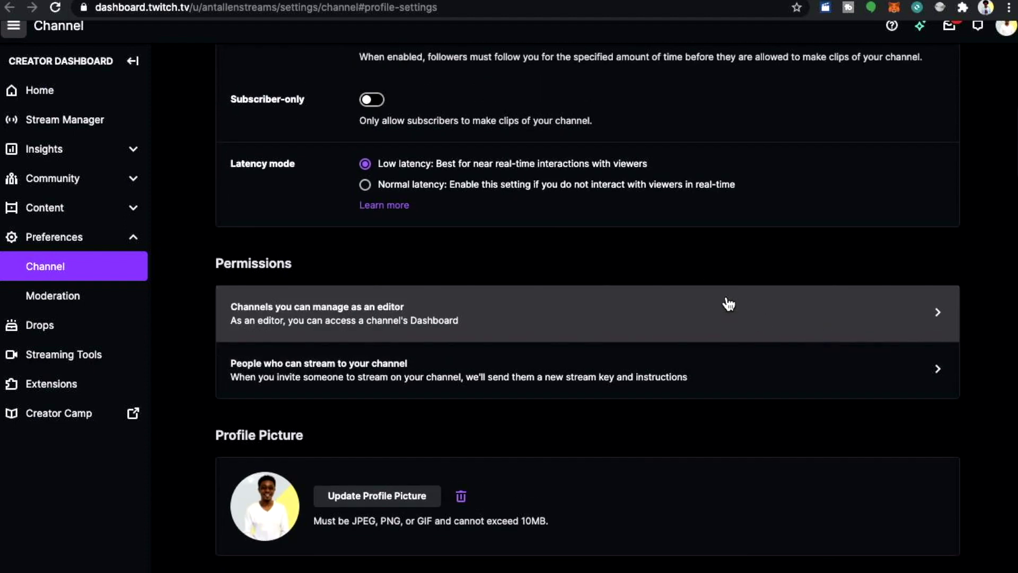
scroll(964, 103, "up", 4)
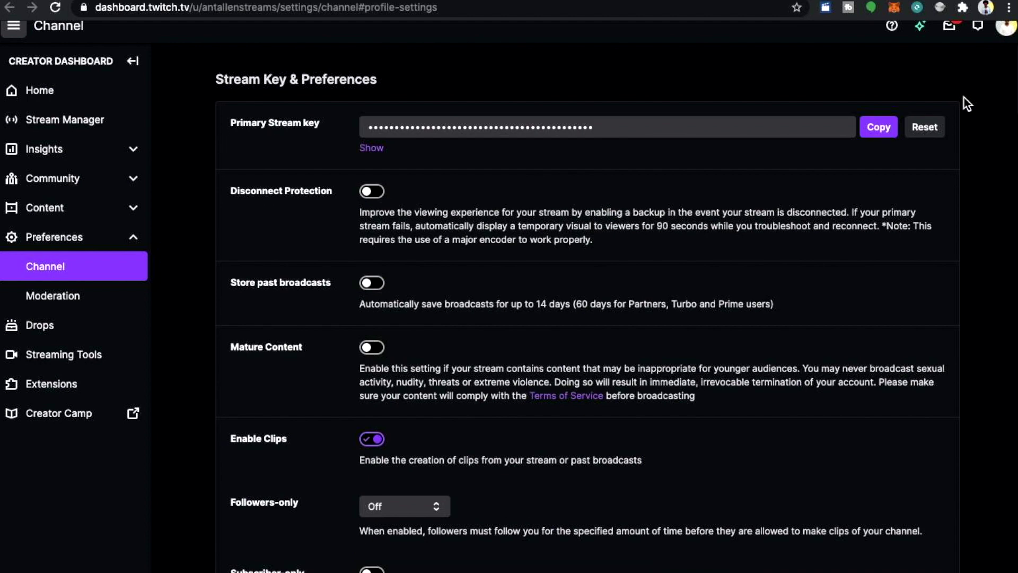
left_click(1005, 27)
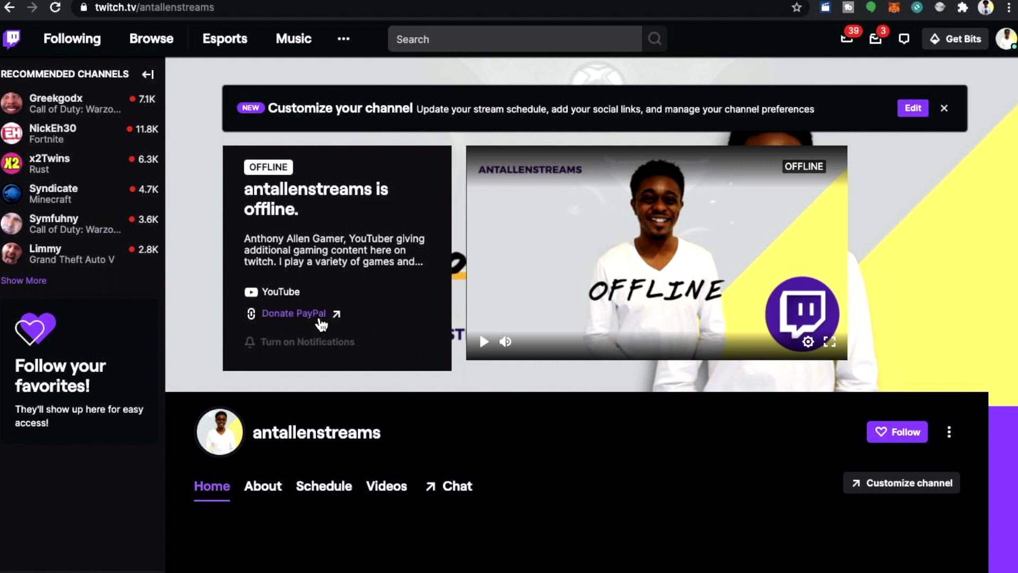
- View the channel's About page to check the Donate panel with its PayPal image
scroll(435, 384, "down", 5)
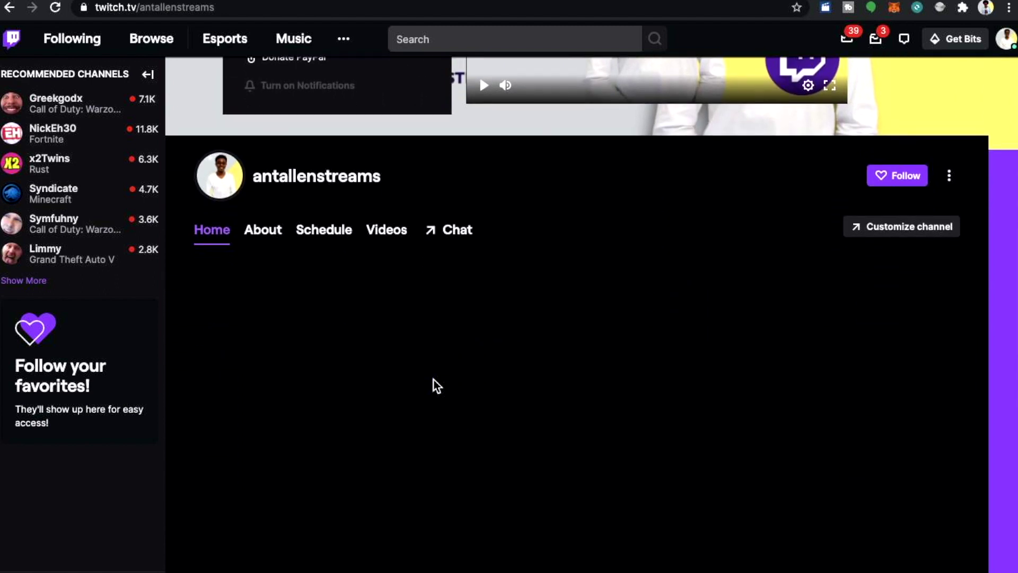
left_click(260, 229)
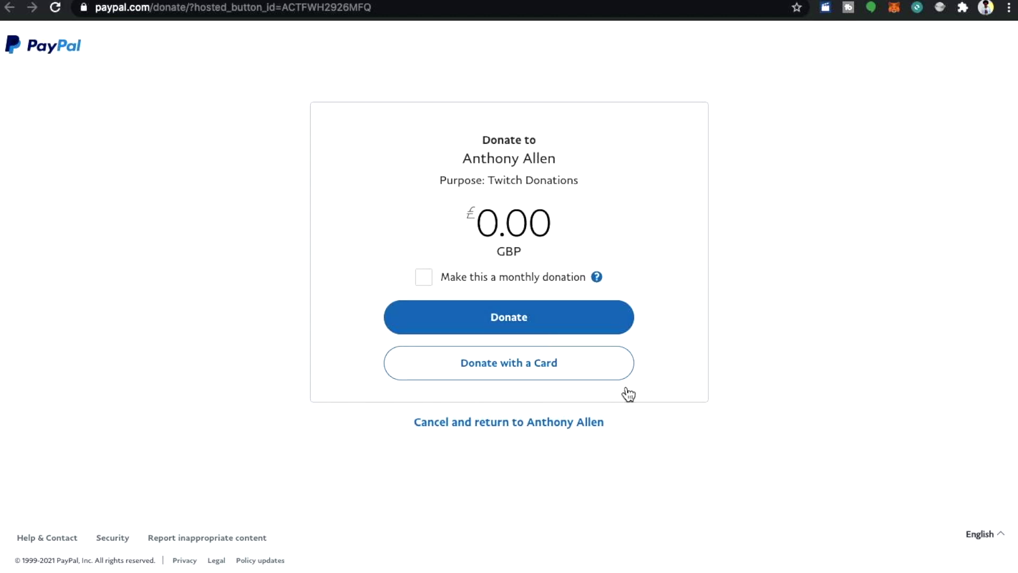
- Cancel the PayPal donation and return to the Twitch channel
left_click(499, 428)
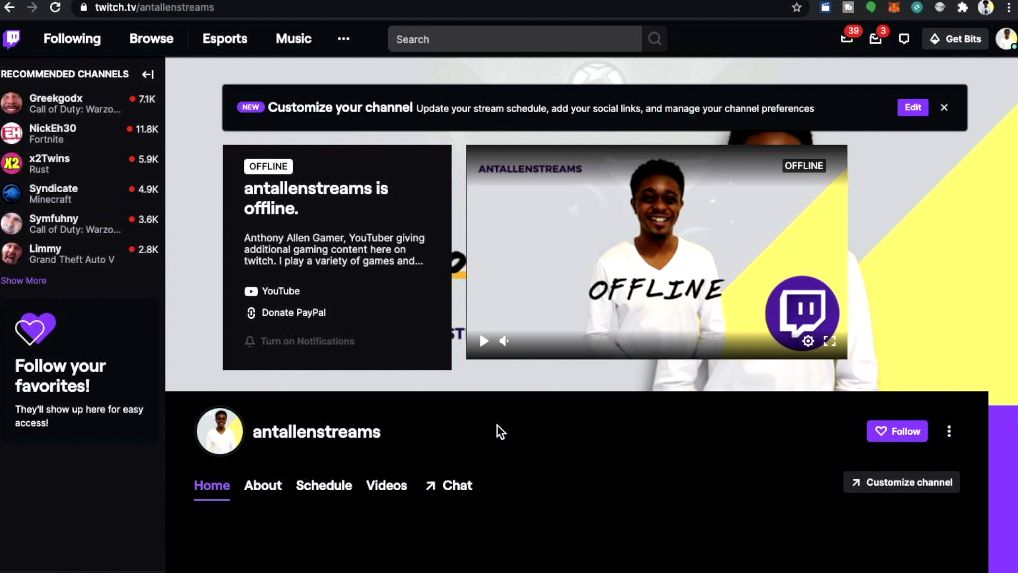
scroll(498, 425, "down", 4)
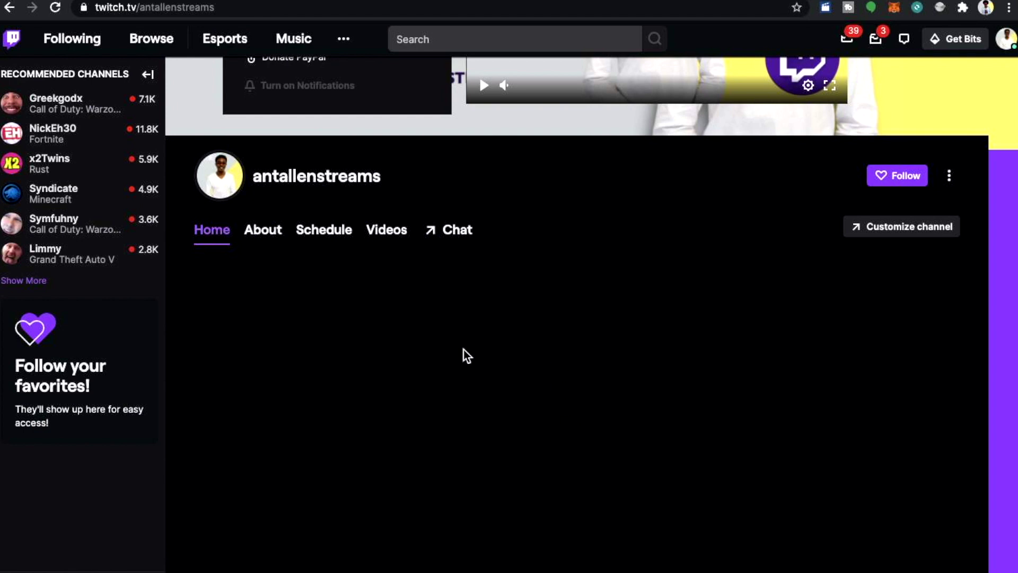
scroll(537, 354, "up", 5)
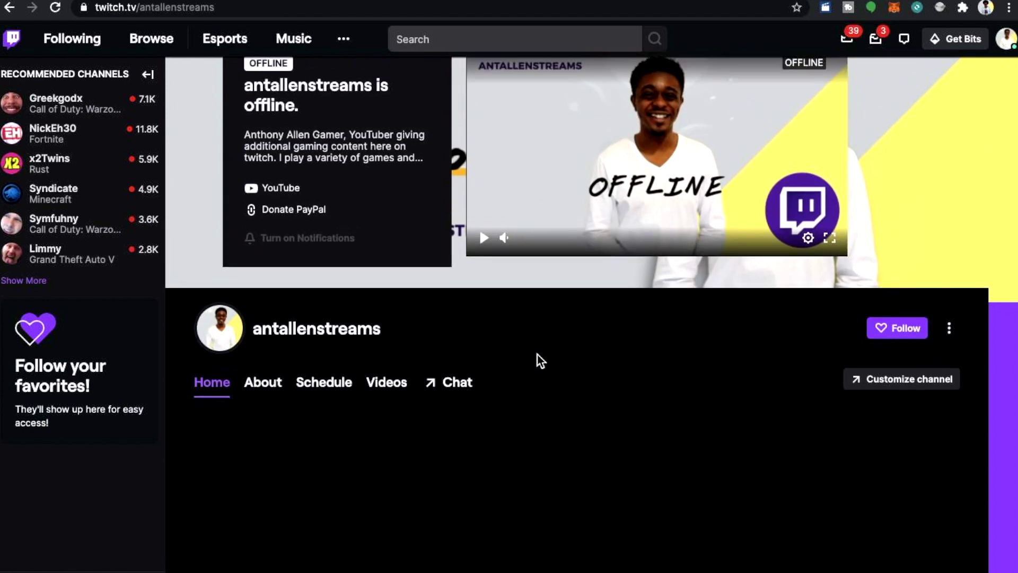